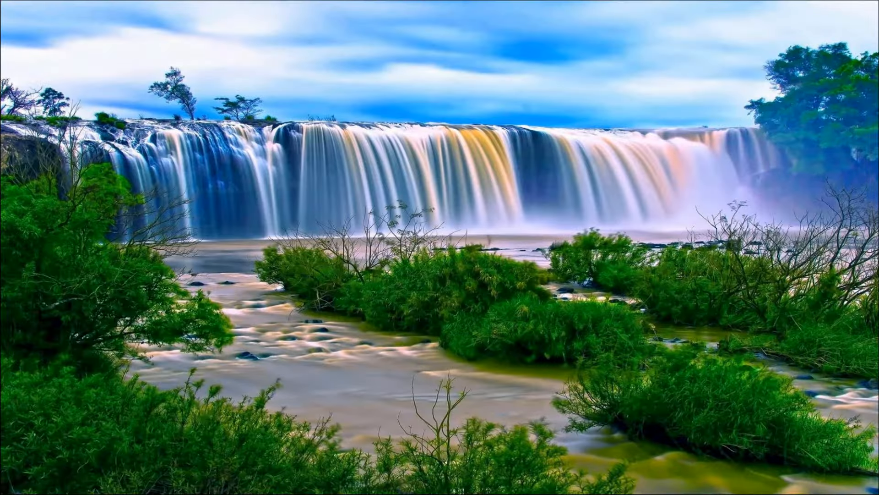
# Launch Access 2013 from the Start menu's Microsoft Office 2013 program folder
pyautogui.press('Up')
pyautogui.press('Return')
pyautogui.press('Up')
pyautogui.press('Up')
pyautogui.press('Up')
pyautogui.press('Up')
pyautogui.press('Up')
pyautogui.press('Up')
pyautogui.press('Up')
pyautogui.press('Up')
pyautogui.press('Up')
pyautogui.press('Up')
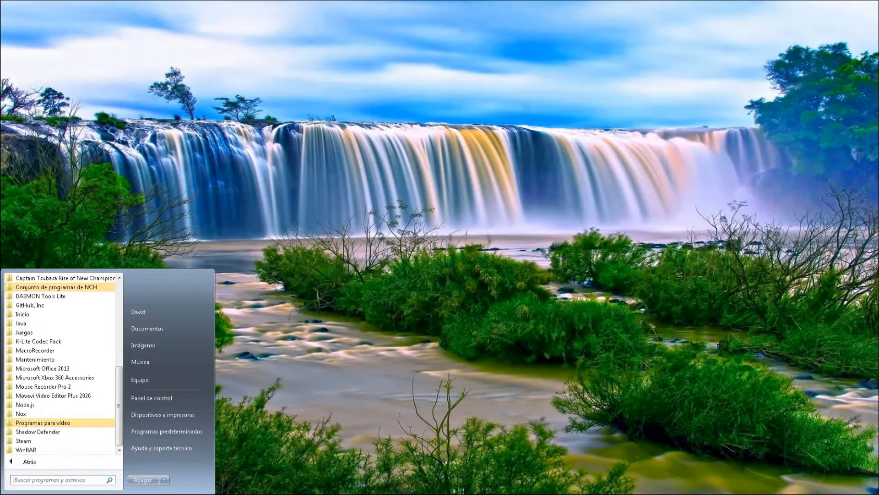
pyautogui.press('Down')
pyautogui.press('Up')
pyautogui.press('Return')
pyautogui.press('Down')
pyautogui.press('Down')
pyautogui.press('Down')
pyautogui.press('Down')
pyautogui.press('Down')
pyautogui.press('Up')
pyautogui.press('Up')
pyautogui.press('Up')
pyautogui.press('Up')
pyautogui.press('Return')
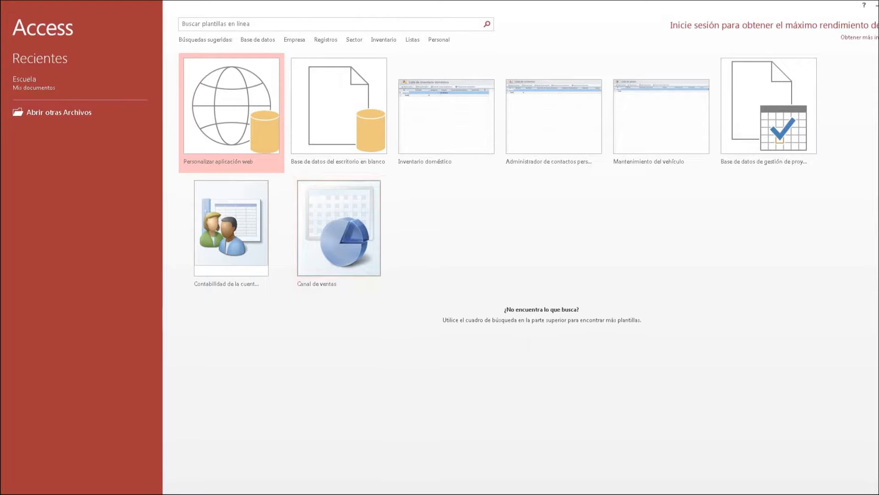
# Create a blank desktop database named 'Agenda Contactos'
pyautogui.click(339, 110)
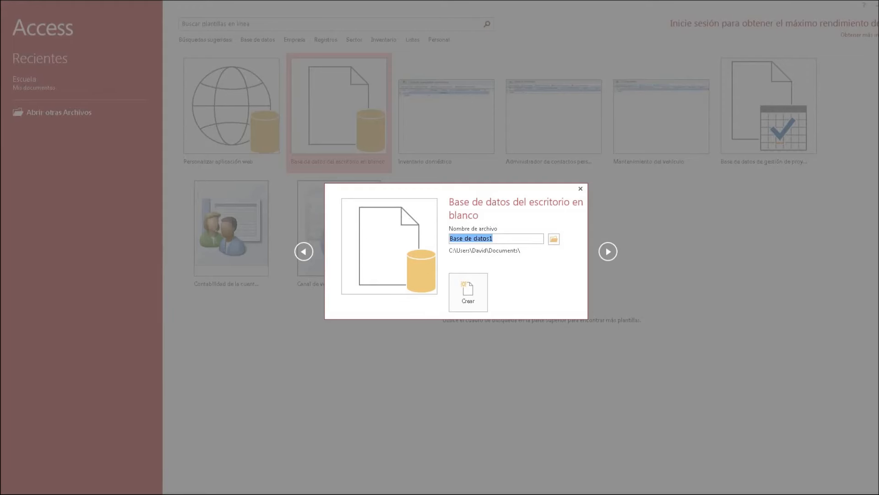
pyautogui.click(493, 238)
pyautogui.hotkey('ctrl', 'a')
pyautogui.write('Agenda')
pyautogui.write('Contactos')
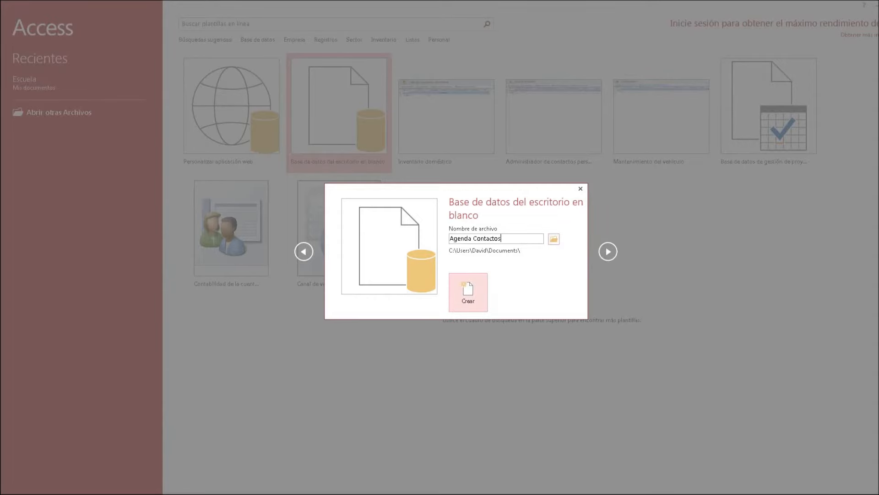
pyautogui.click(468, 292)
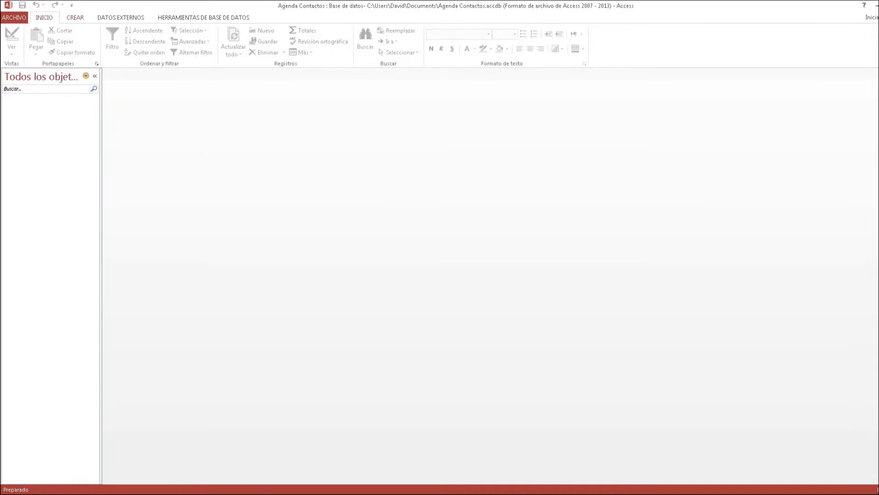
# Start a new table in Design view from the CREAR tab's Diseño de tabla
pyautogui.click(75, 17)
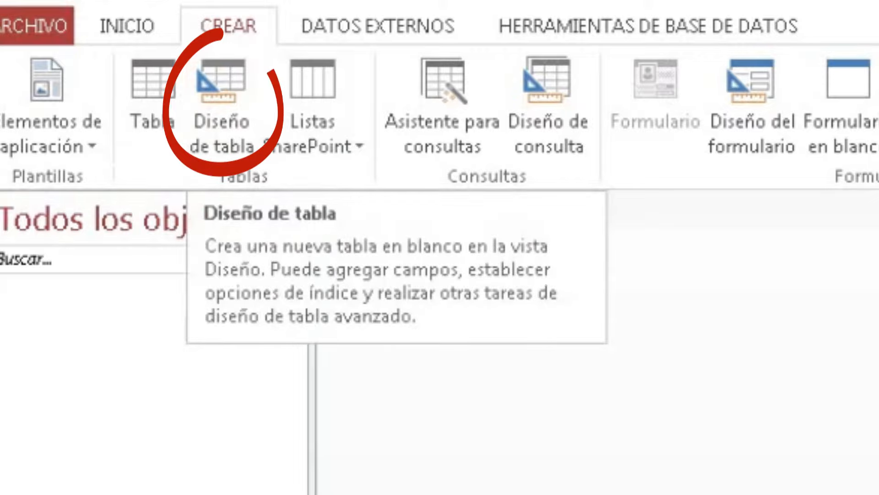
pyautogui.click(222, 108)
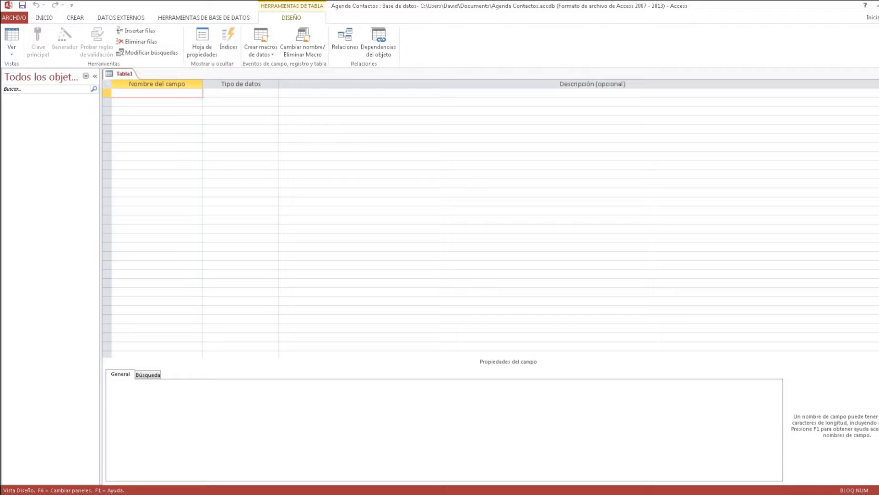
# Enter the field names Nombre, Apellido, Celular, Fijo, Ciudad, Correo and Sobrenombre
pyautogui.write('Nombre')
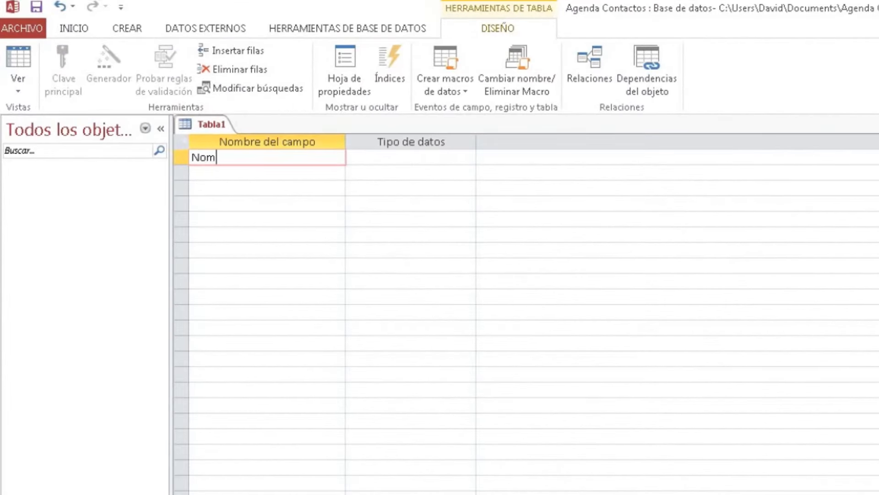
pyautogui.press('Down')
pyautogui.write('Apelli')
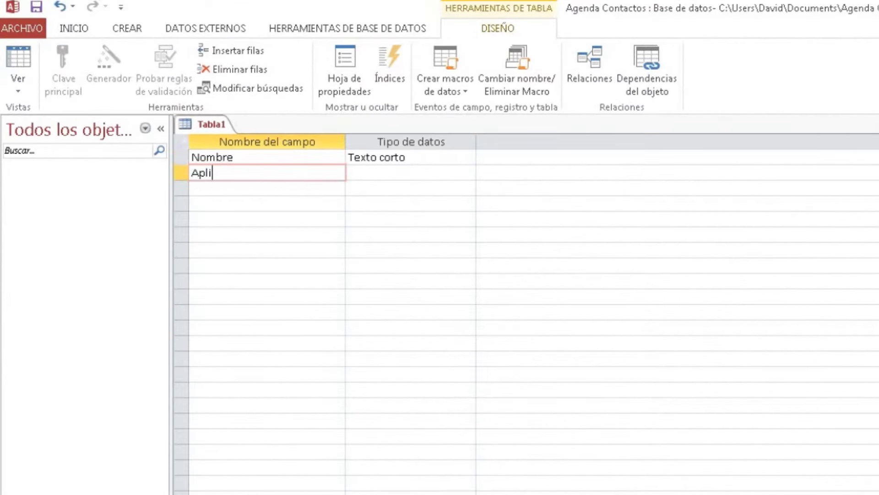
pyautogui.write('do')
pyautogui.press('Down')
pyautogui.write('Celular')
pyautogui.press('Down')
pyautogui.write('Fijo')
pyautogui.press('Down')
pyautogui.write('Ciudad')
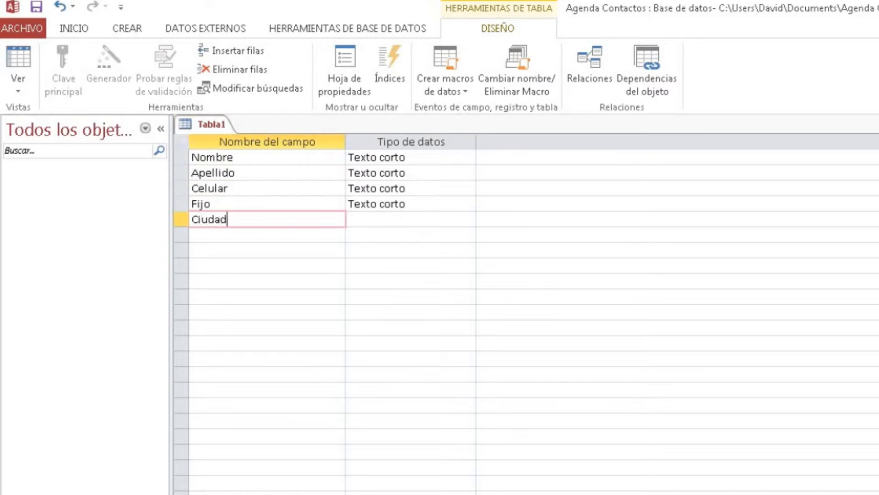
pyautogui.press('Down')
pyautogui.write('Correo')
pyautogui.press('Down')
pyautogui.write('Sobrenombre')
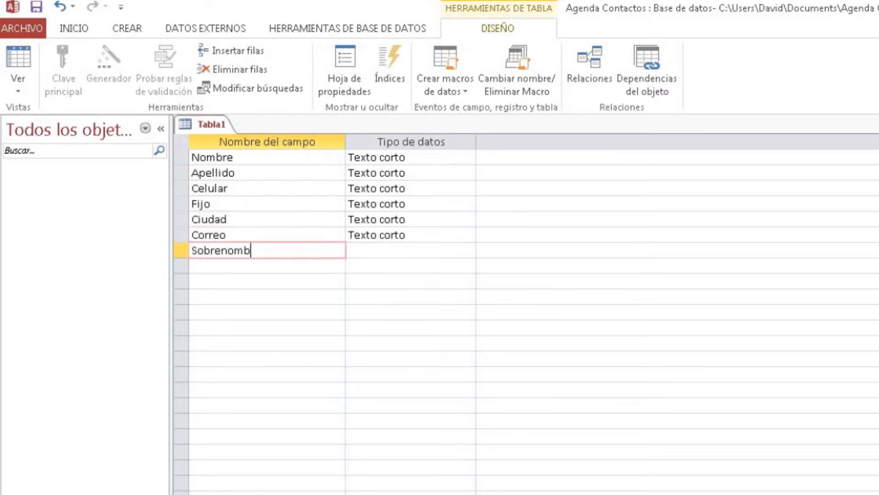
pyautogui.press('Down')
pyautogui.press('Up')
pyautogui.press('Up')
pyautogui.press('Up')
pyautogui.press('Up')
pyautogui.press('Up')
pyautogui.press('Up')
pyautogui.press('Up')
# Move from the field names over to Nombre's Tipo de datos column
pyautogui.press('Down')
pyautogui.press('Down')
pyautogui.press('Down')
pyautogui.press('Down')
pyautogui.press('Down')
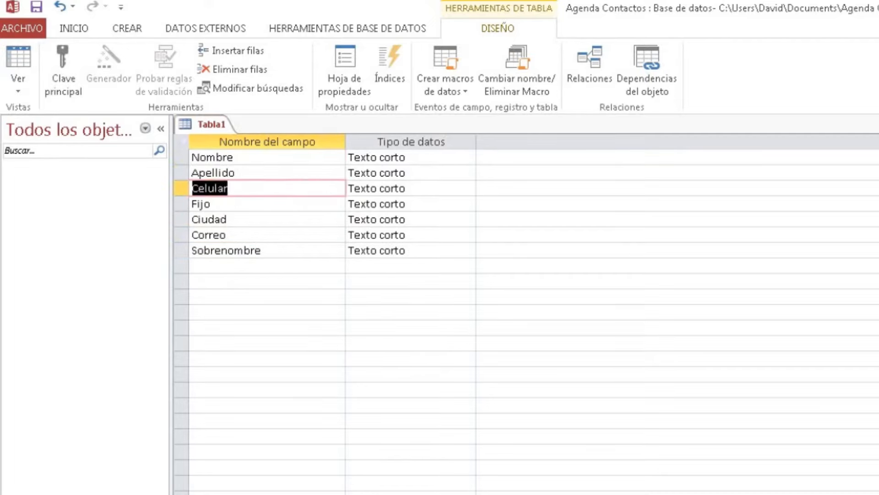
pyautogui.press('Down')
pyautogui.press('Up')
pyautogui.press('Up')
pyautogui.press('Up')
pyautogui.press('Up')
pyautogui.press('Up')
pyautogui.press('Up')
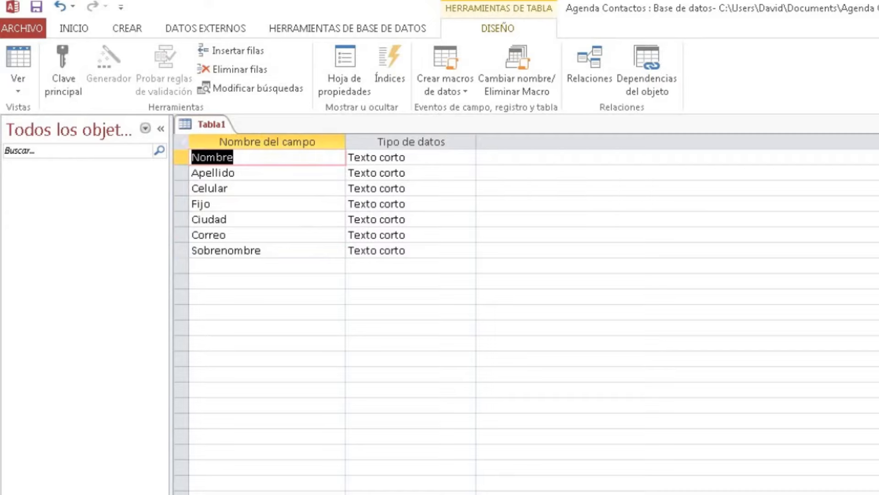
pyautogui.press('Tab')
pyautogui.press('Down')
pyautogui.click(408, 157)
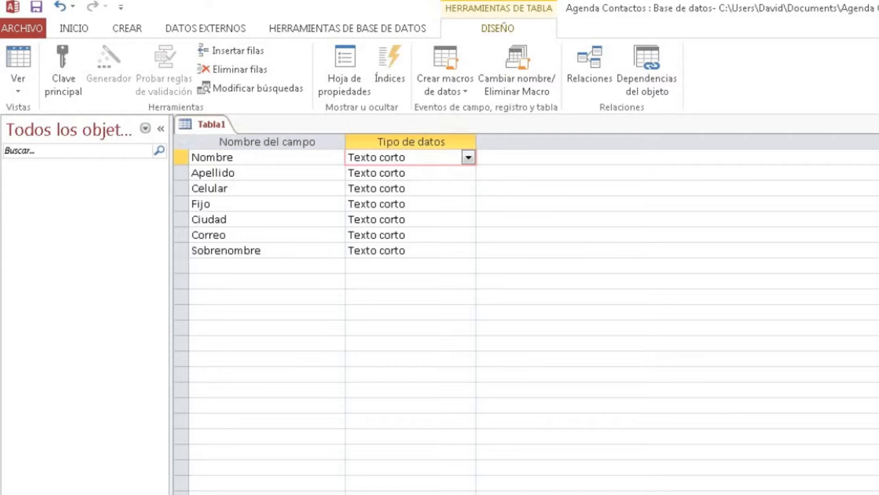
# Keep Nombre's data type as Texto corto
pyautogui.click(468, 157)
pyautogui.click(379, 173)
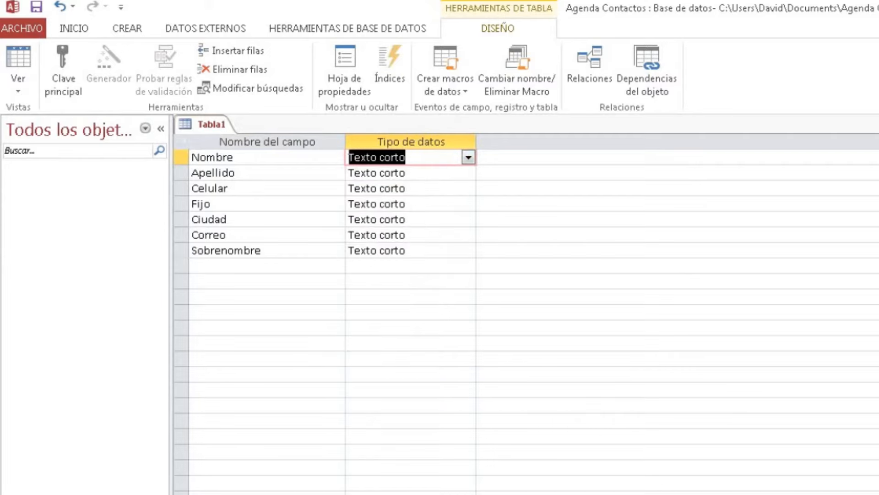
pyautogui.click(407, 157)
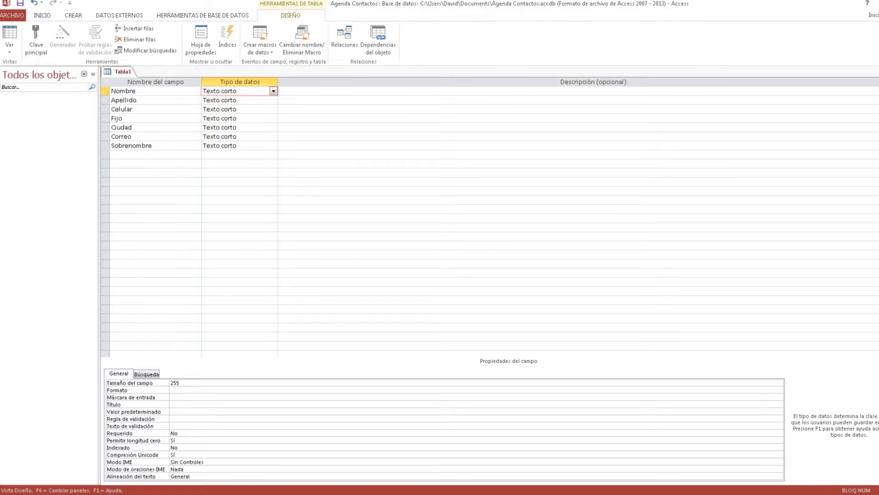
pyautogui.click(273, 100)
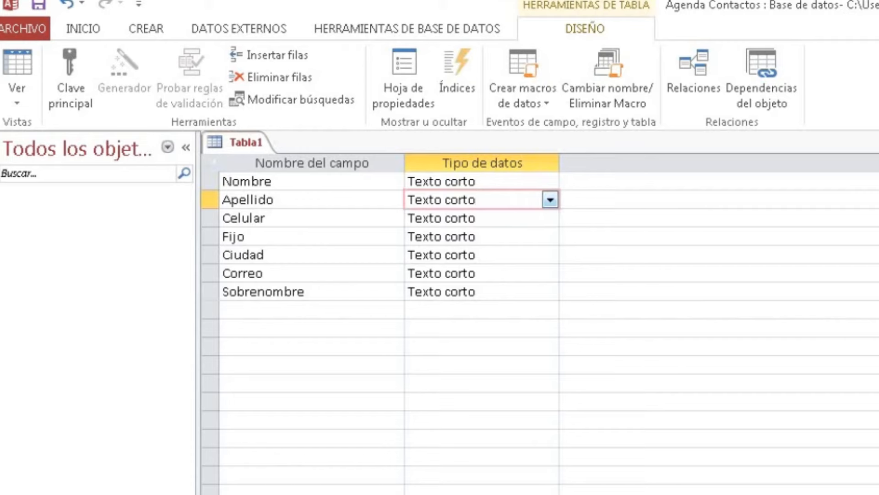
# Change Celular's data type to Número
pyautogui.click(499, 218)
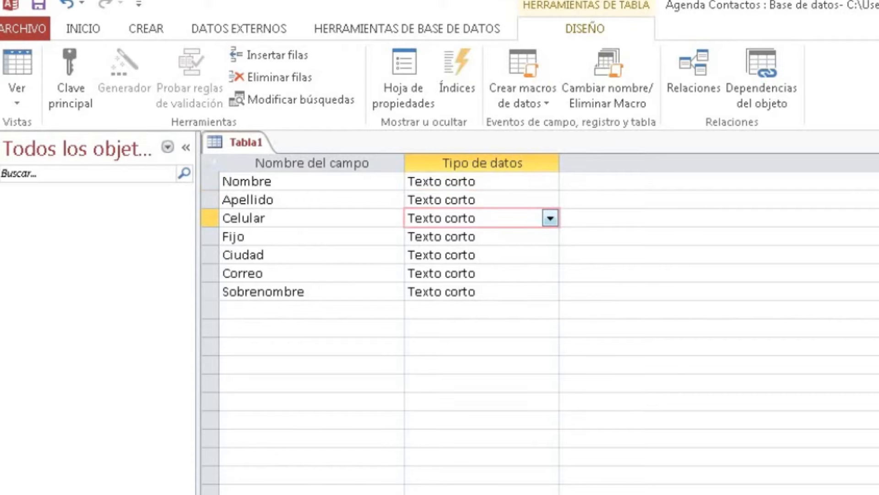
pyautogui.click(550, 218)
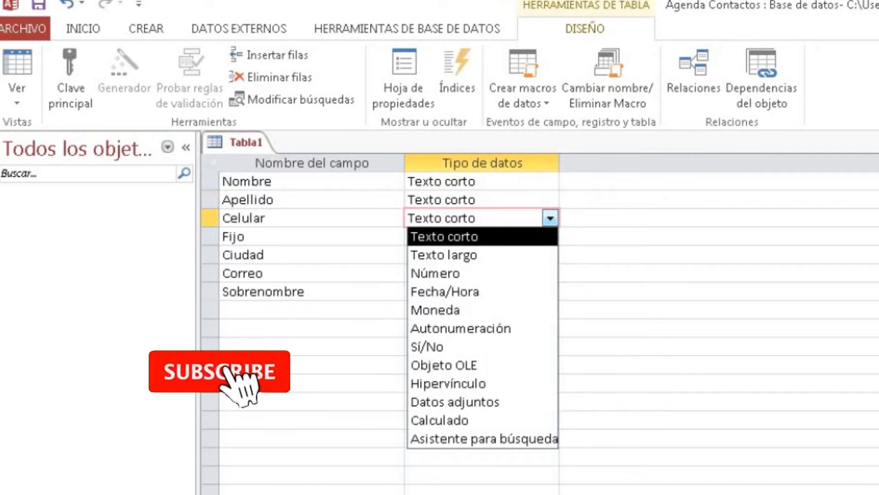
pyautogui.press('Down')
pyautogui.press('Down')
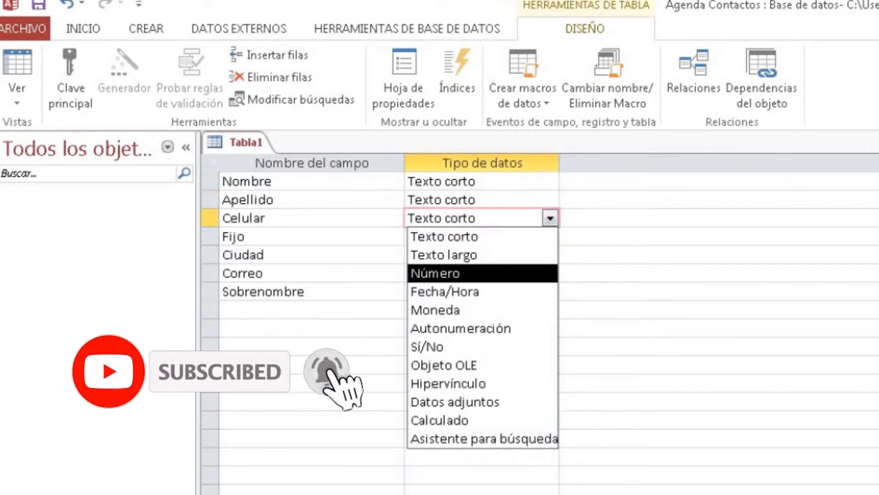
pyautogui.press('Return')
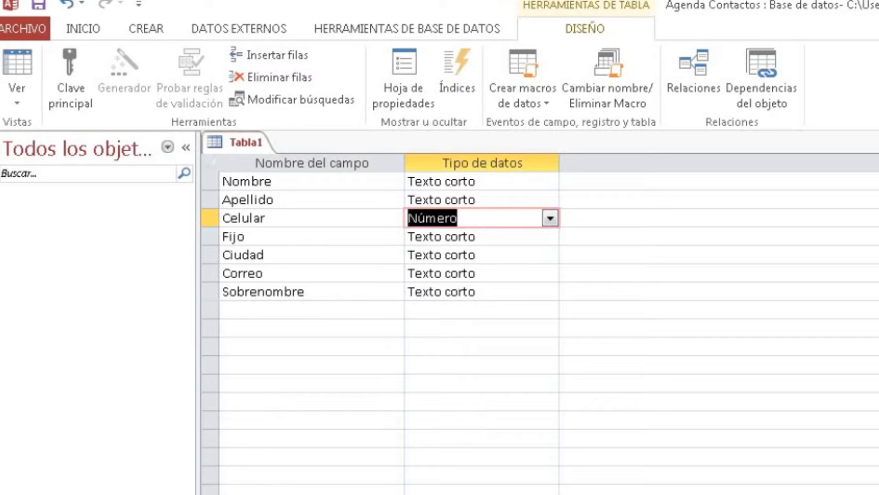
pyautogui.click(312, 346)
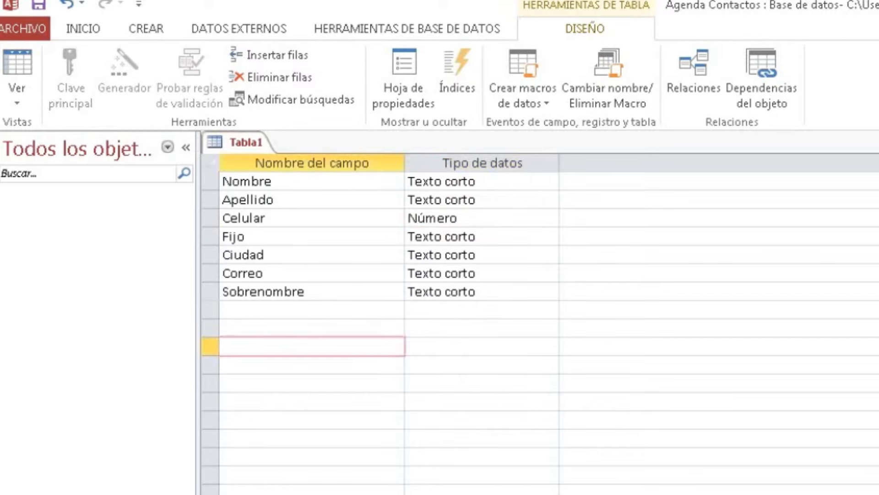
pyautogui.write('1')
pyautogui.press('BackSpace')
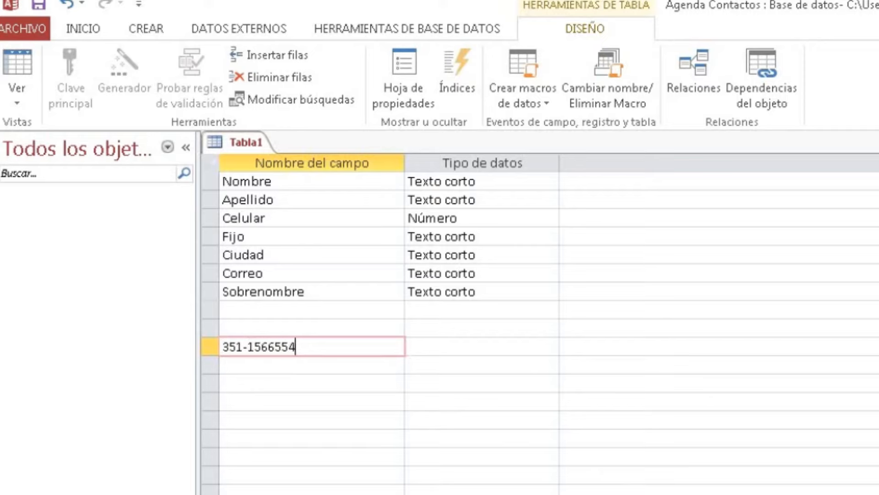
pyautogui.press('Left')
pyautogui.press('Left')
pyautogui.press('Left')
pyautogui.press('Left')
pyautogui.press('Left')
pyautogui.press('Left')
pyautogui.press('Left')
pyautogui.press('Left')
pyautogui.hotkey('shift', 'Left')
pyautogui.press('Home')
pyautogui.hotkey('shift', 'End')
pyautogui.press('Delete')
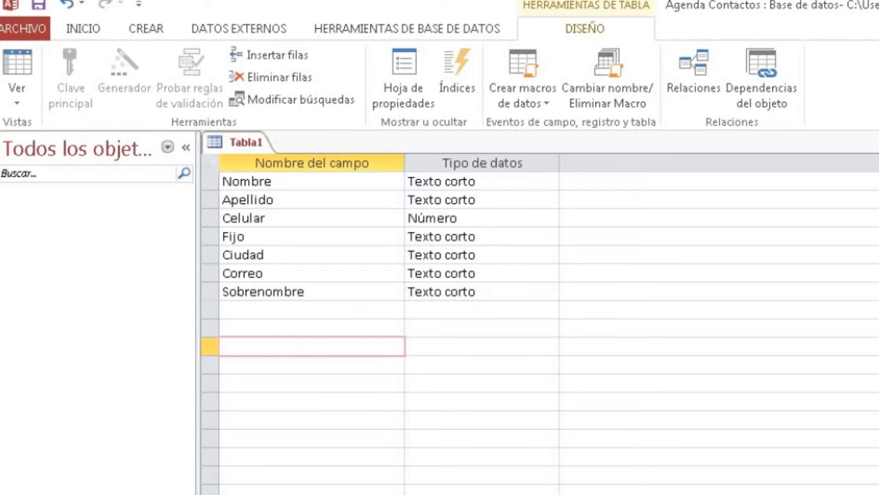
pyautogui.click(426, 218)
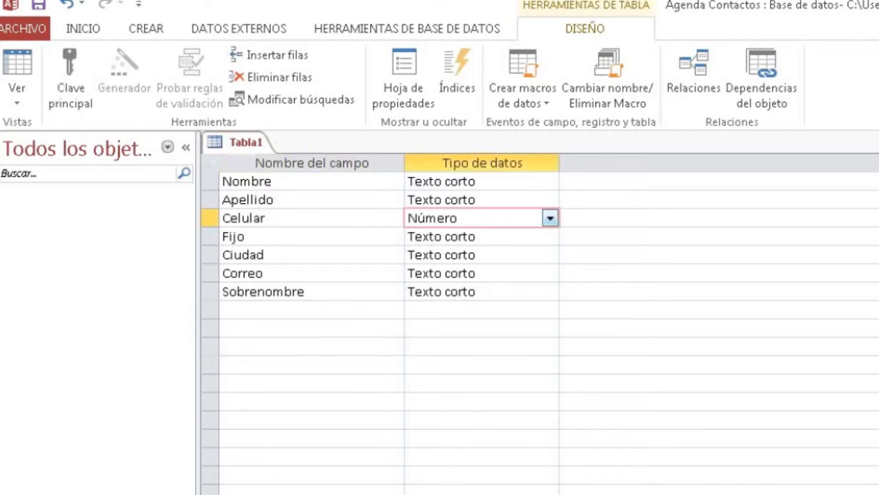
# Change Celular's data type back to Texto corto
pyautogui.hotkey('alt', 'Down')
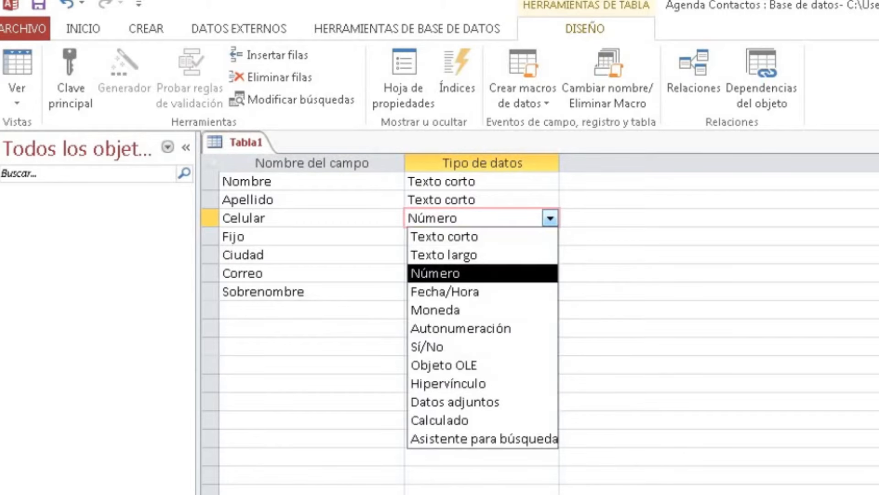
pyautogui.press('Up')
pyautogui.press('Up')
pyautogui.press('Return')
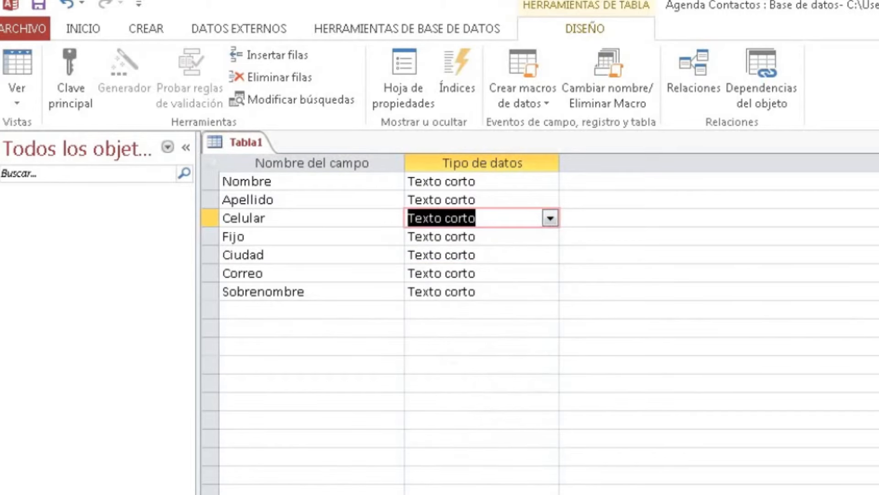
pyautogui.press('F2')
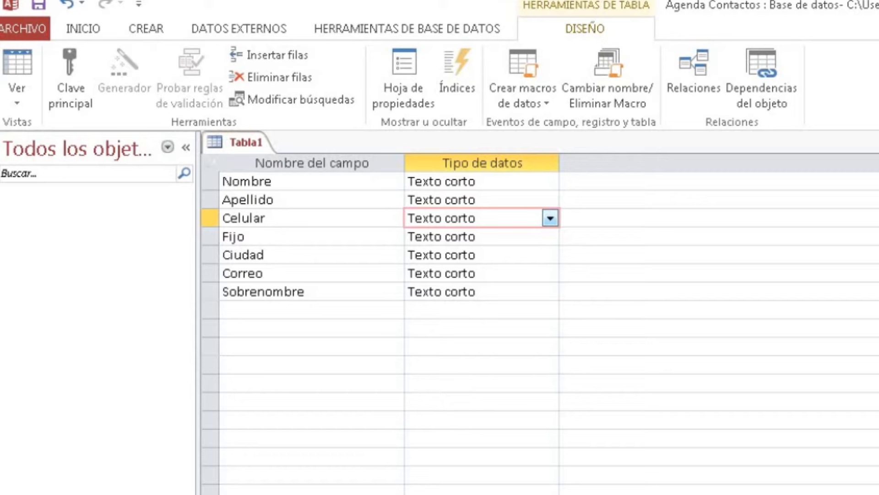
# Delete the stray number 47845121 typed into an empty field-name row
pyautogui.click(503, 237)
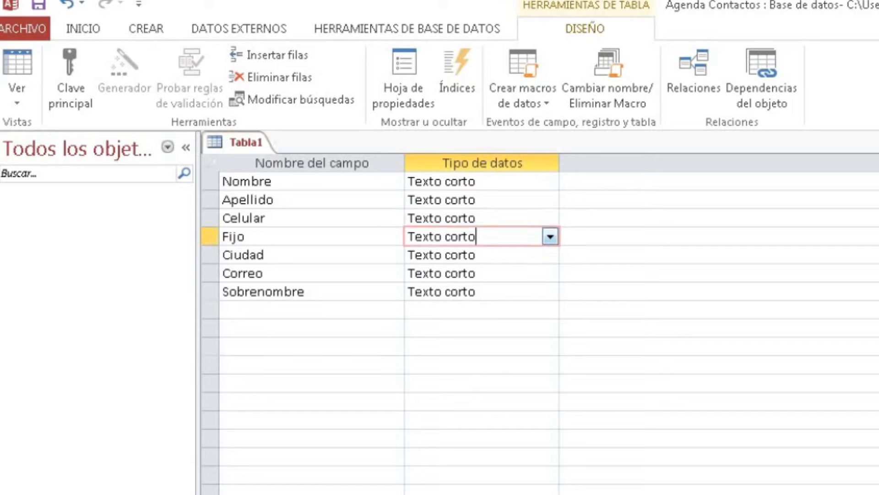
pyautogui.click(316, 237)
pyautogui.click(503, 237)
pyautogui.click(223, 365)
pyautogui.write('47845121')
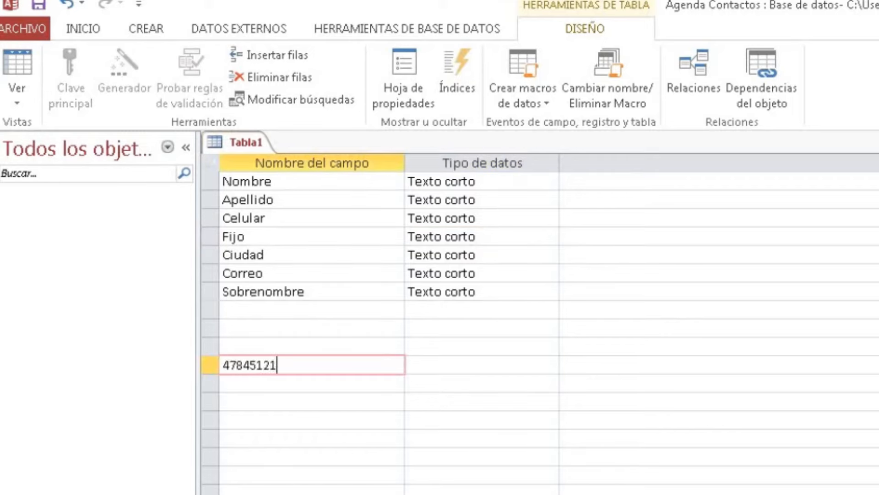
pyautogui.hotkey('shift', 'Home')
pyautogui.press('BackSpace')
# Confirm Fijo, Ciudad, Correo and Sobrenombre remain Texto corto
pyautogui.click(508, 237)
pyautogui.click(549, 236)
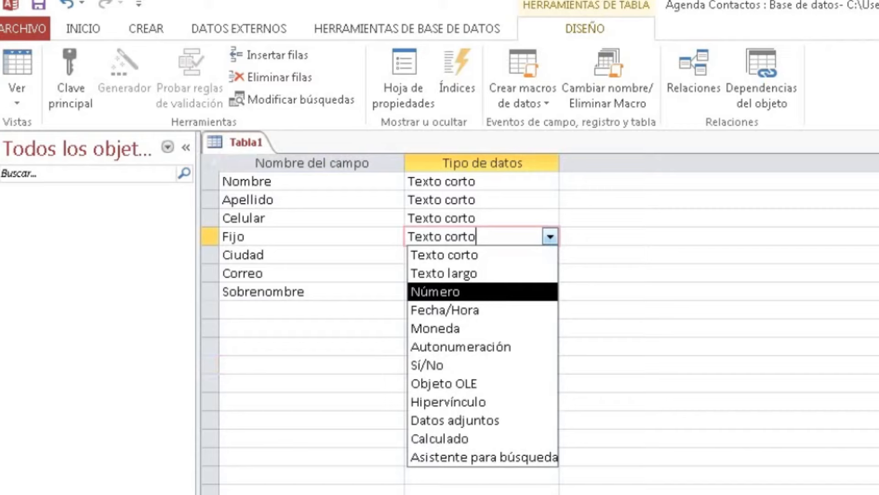
pyautogui.click(444, 255)
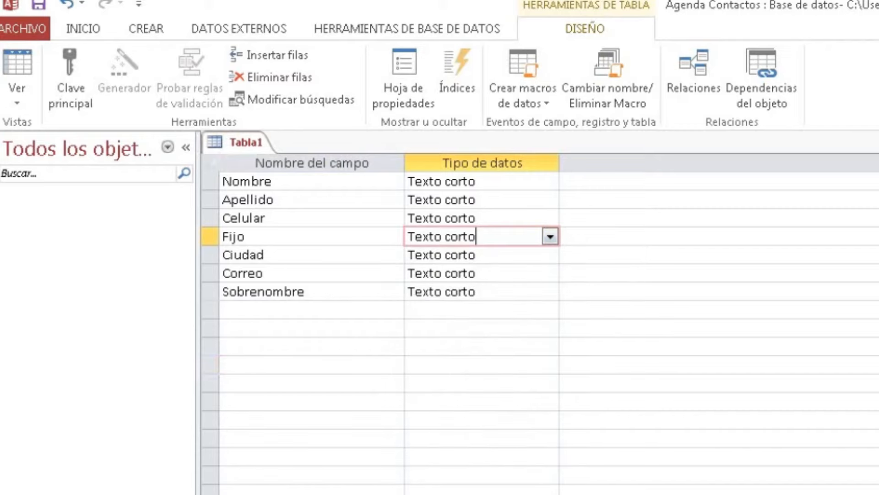
pyautogui.click(508, 255)
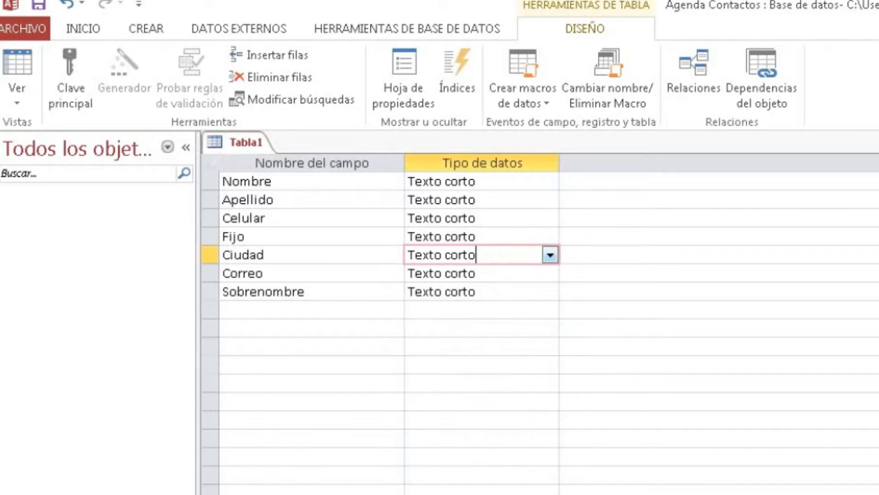
pyautogui.click(547, 273)
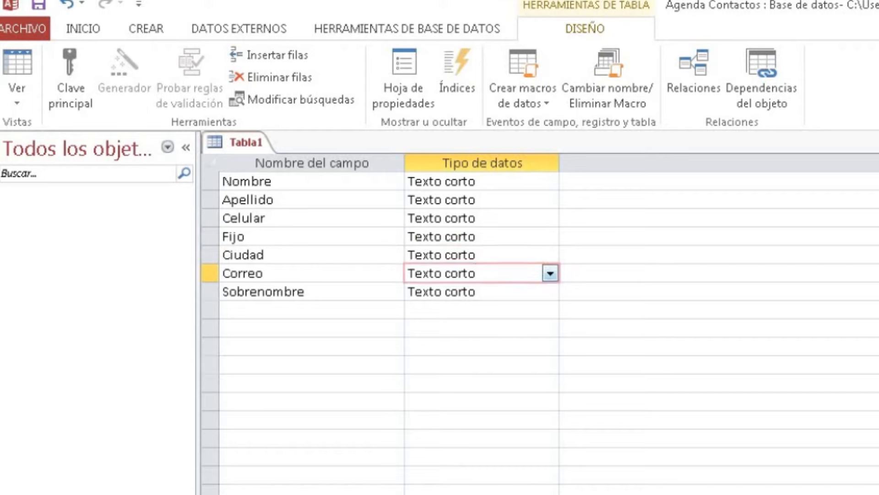
pyautogui.click(513, 292)
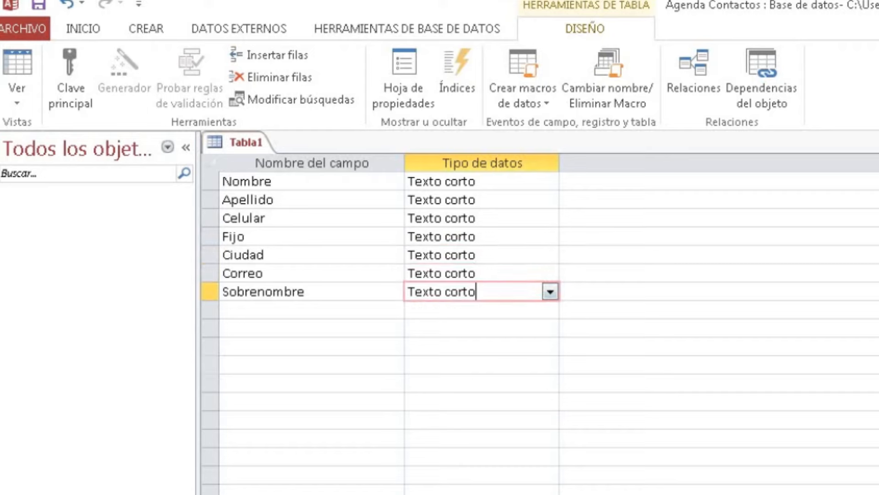
pyautogui.click(293, 309)
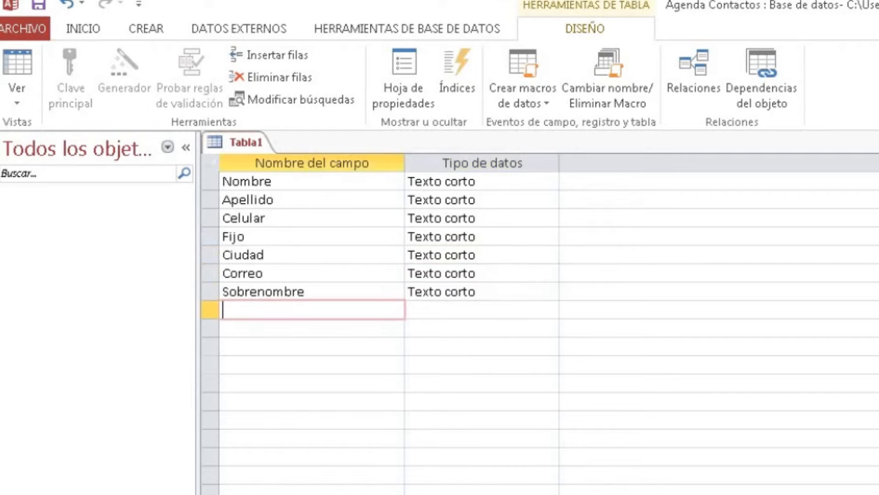
# Add a field named cumpleaños, replacing 'fecha nac', with the Fecha/Hora data type
pyautogui.write('fecha nac')
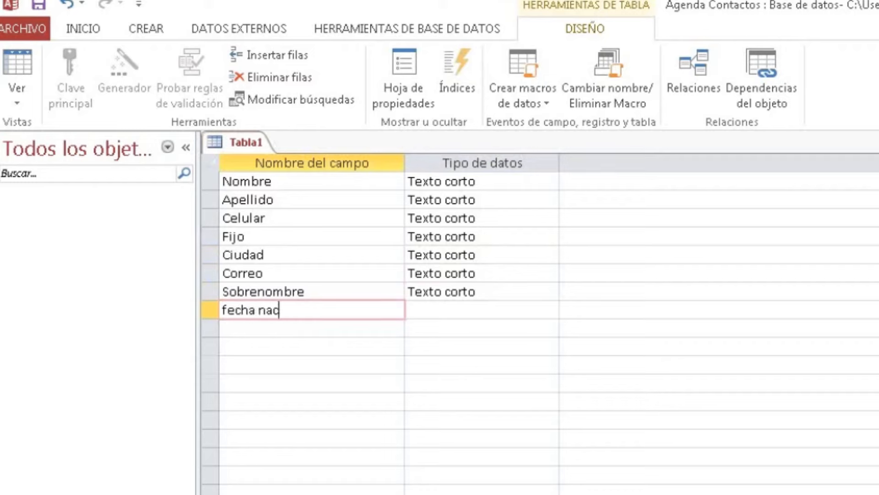
pyautogui.hotkey('shift', 'Home')
pyautogui.write('cumpleaños')
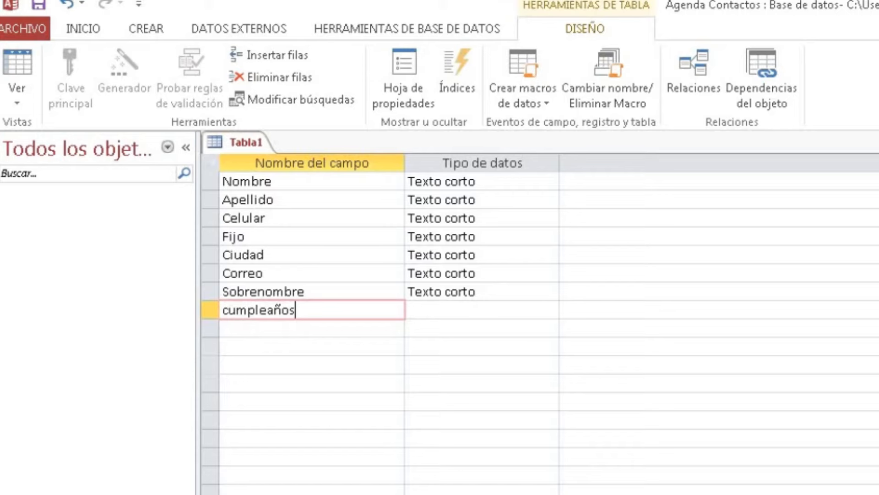
pyautogui.press('Tab')
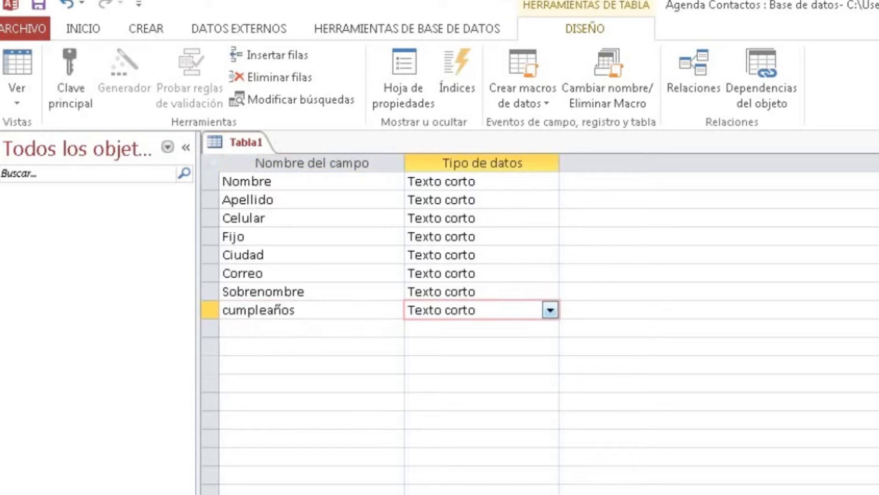
pyautogui.click(550, 310)
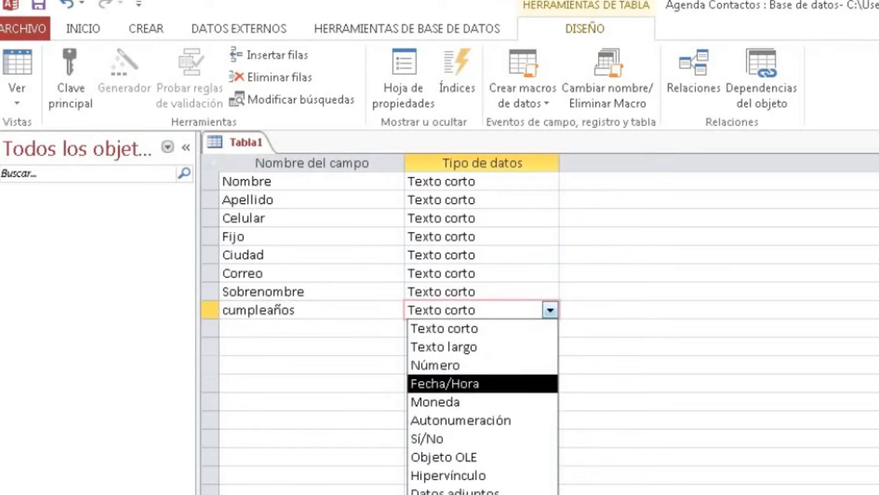
pyautogui.press('Return')
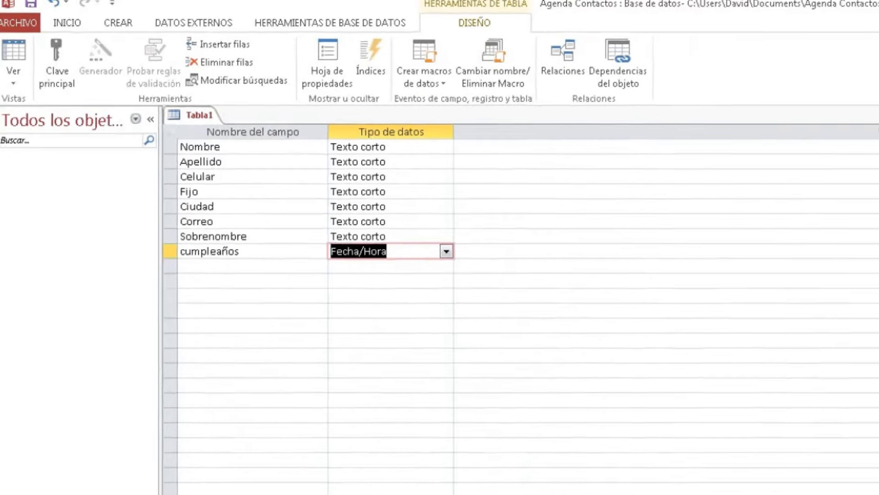
# Set cumpleaños's Formato property to Fecha corta and save the table with Ctrl+S
pyautogui.click(170, 382)
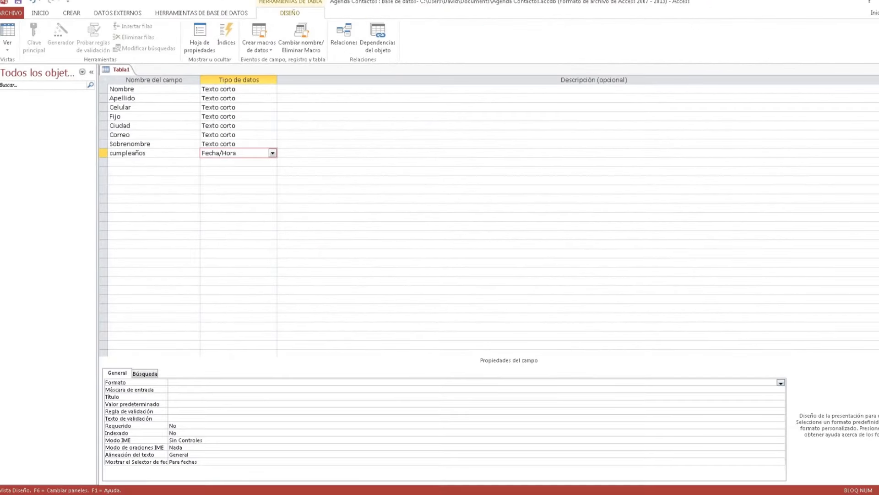
pyautogui.click(781, 382)
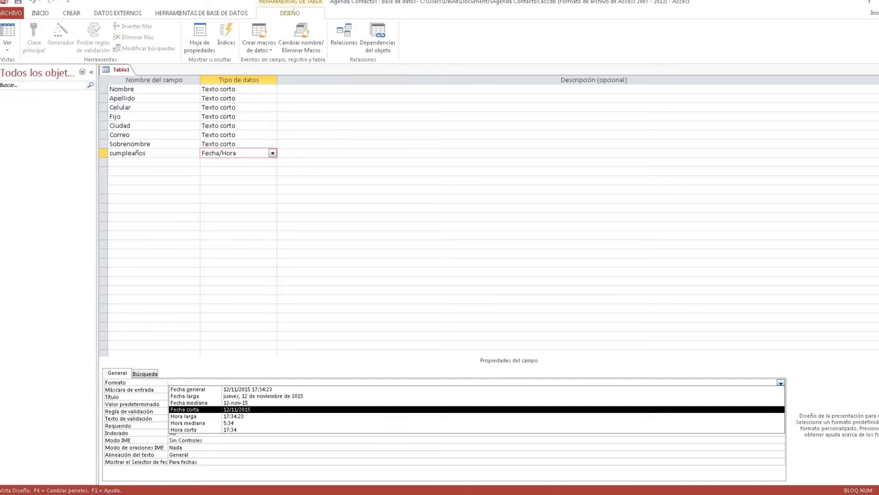
pyautogui.press('Return')
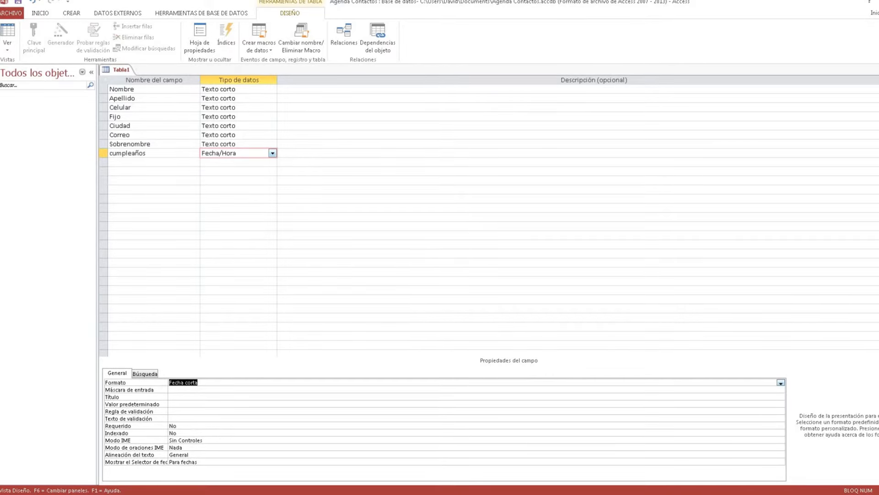
pyautogui.press('F6')
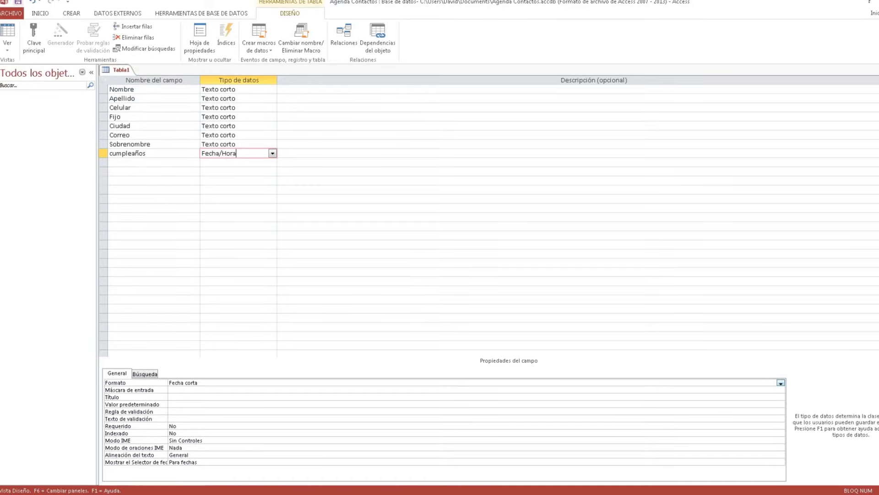
pyautogui.hotkey('ctrl', 's')
# Name the table Contactos and drag the no-primary-key warning aside
pyautogui.write('Contactos')
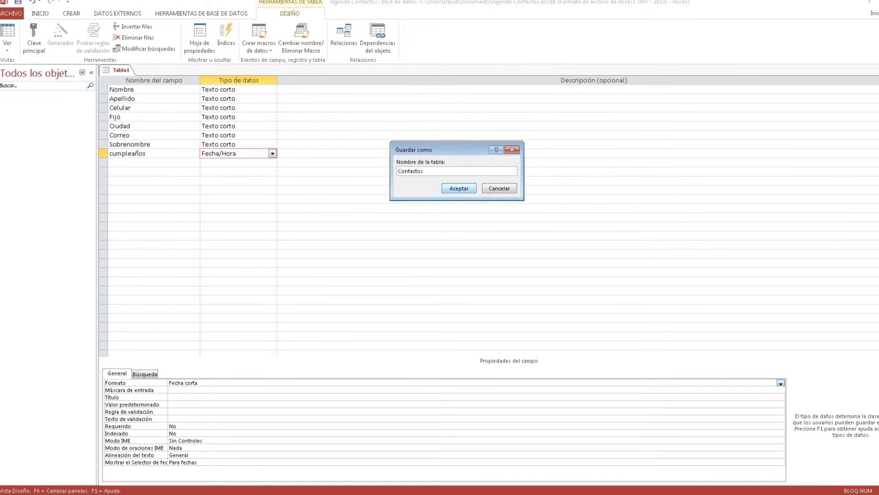
pyautogui.press('Return')
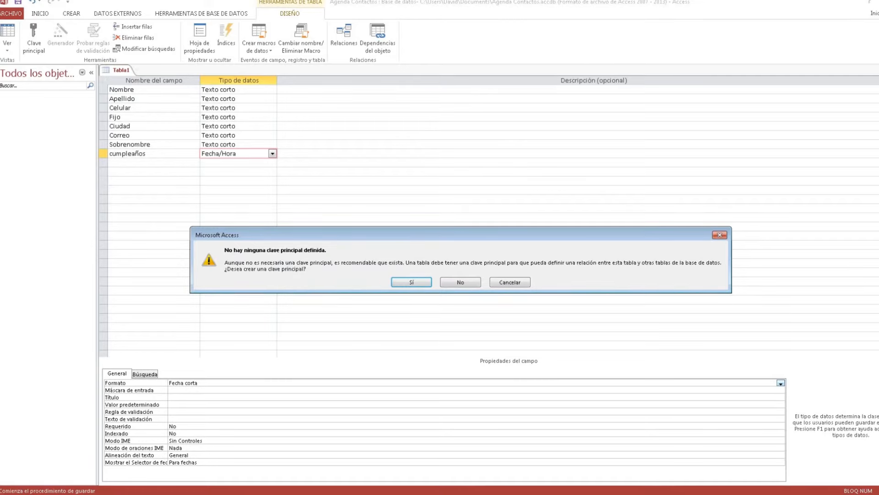
pyautogui.moveTo(460, 235); pyautogui.dragTo(380, 176)
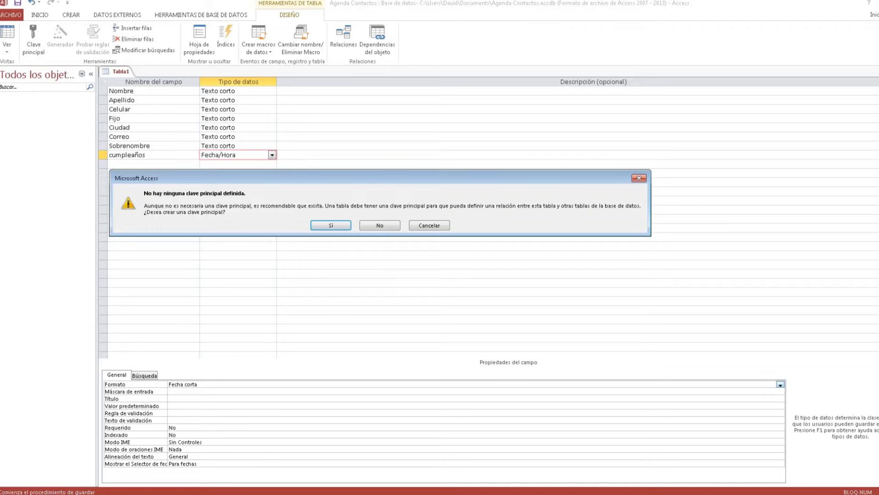
# Dismiss the primary key warning and add a new field named codigo
pyautogui.click(639, 178)
pyautogui.click(154, 164)
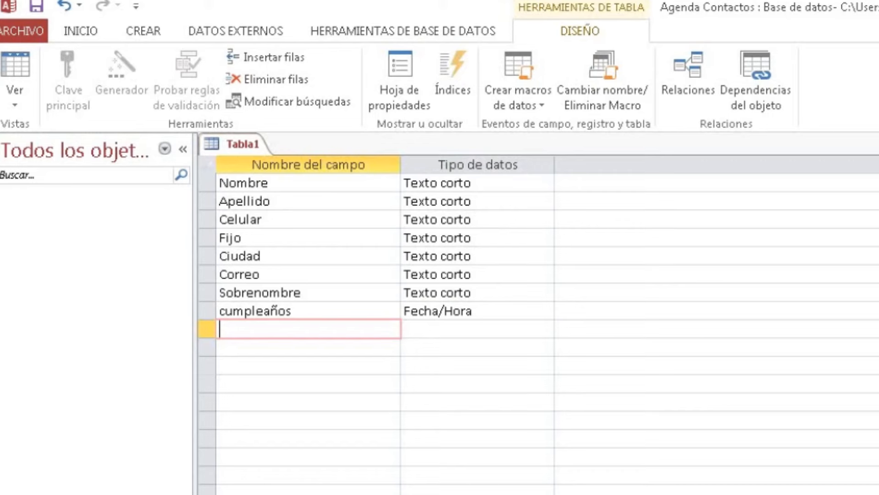
pyautogui.write('codigo')
pyautogui.click(275, 311)
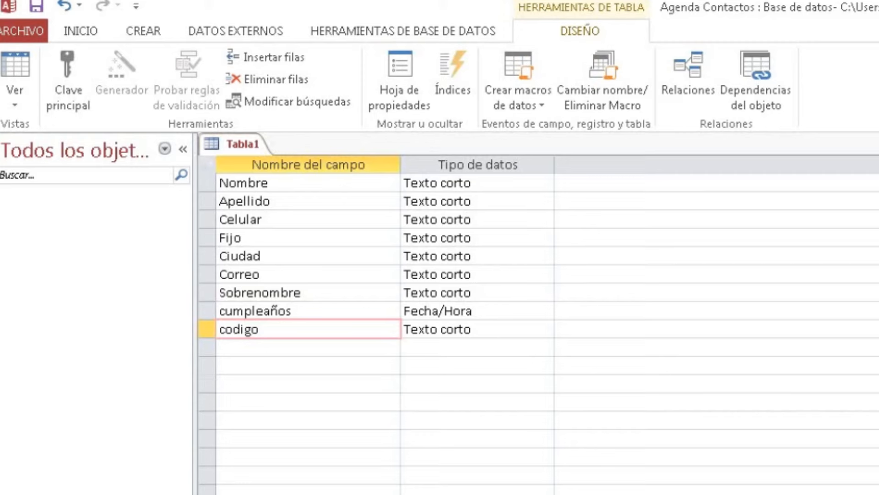
# Set codigo's data type to Autonumeración
pyautogui.click(485, 329)
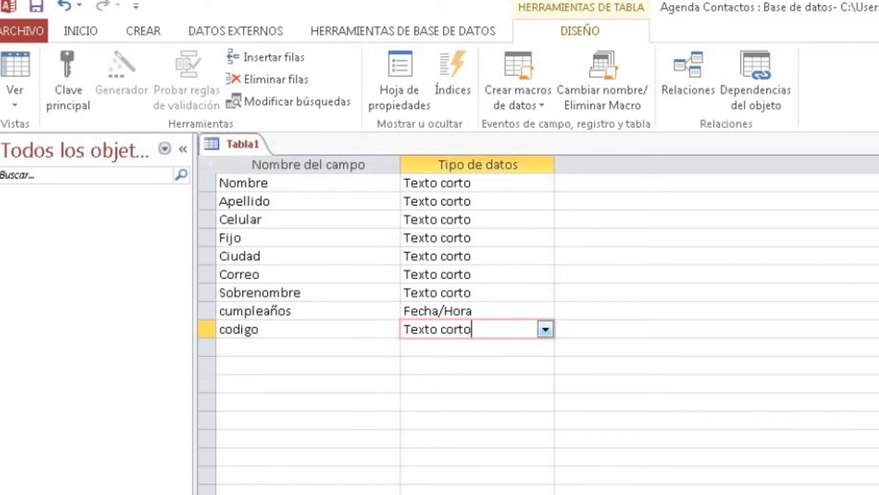
pyautogui.click(251, 329)
pyautogui.click(485, 329)
pyautogui.click(545, 329)
pyautogui.press('Down')
pyautogui.press('Down')
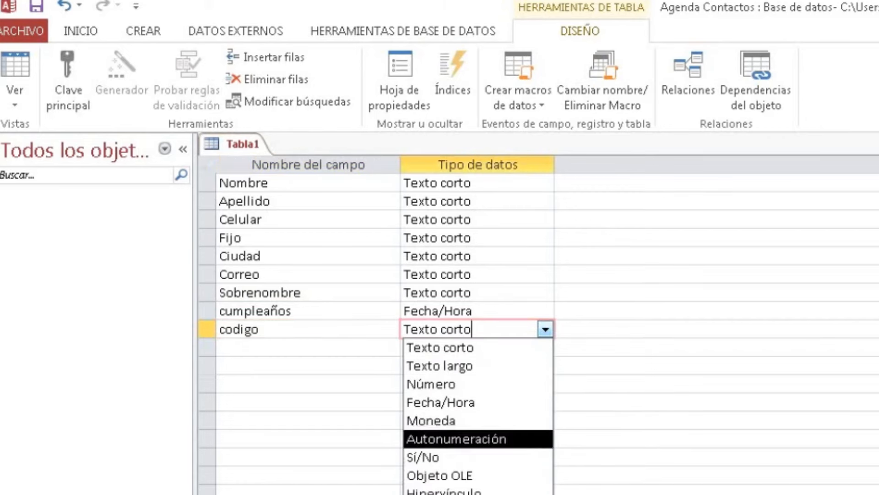
pyautogui.press('Return')
# Select the codigo field row to move it to the top above Nombre
pyautogui.click(259, 330)
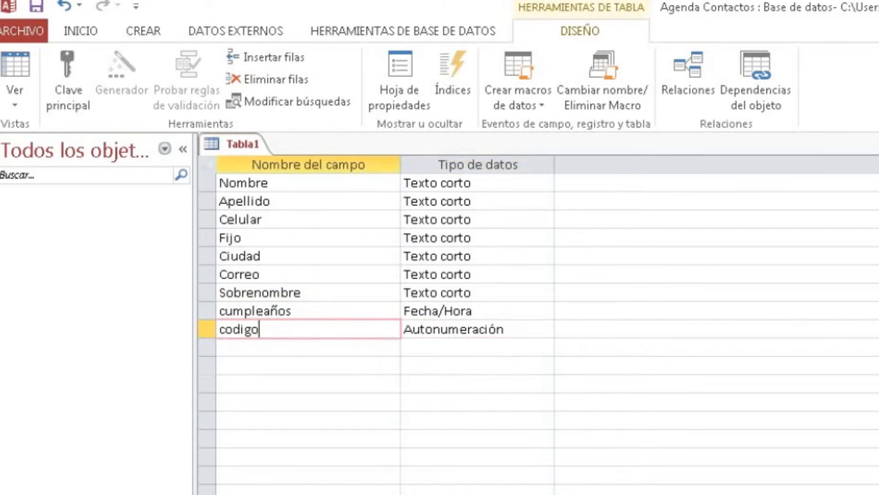
pyautogui.click(480, 329)
pyautogui.click(259, 329)
pyautogui.click(433, 329)
pyautogui.click(292, 310)
pyautogui.click(259, 329)
pyautogui.click(433, 330)
pyautogui.click(260, 329)
# Drag the codigo field row from the bottom to the top of the field list, above Nombre
pyautogui.click(207, 329)
pyautogui.moveTo(207, 329); pyautogui.dragTo(207, 176)
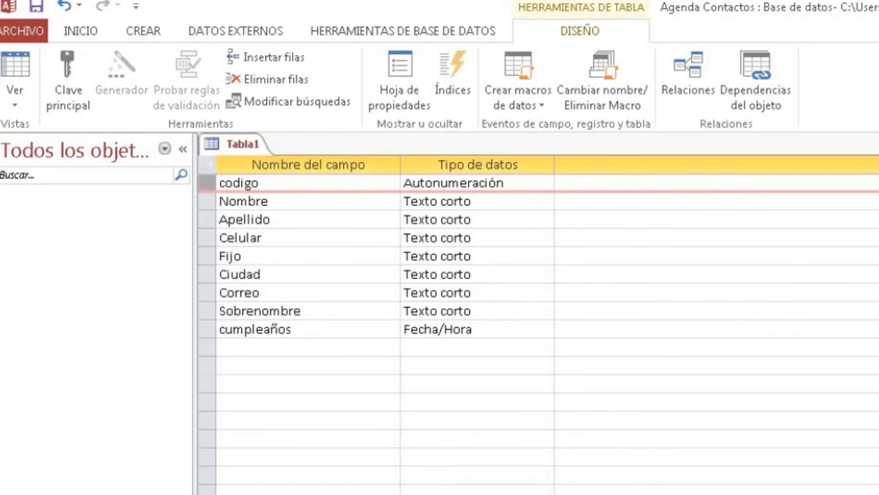
pyautogui.click(260, 183)
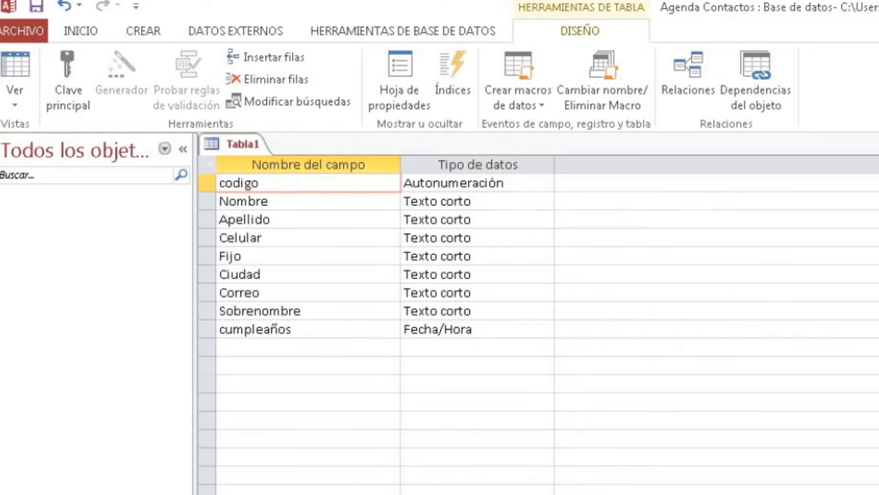
# Select the codigo row and set it as the table's primary key
pyautogui.click(461, 183)
pyautogui.click(259, 183)
pyautogui.click(207, 182)
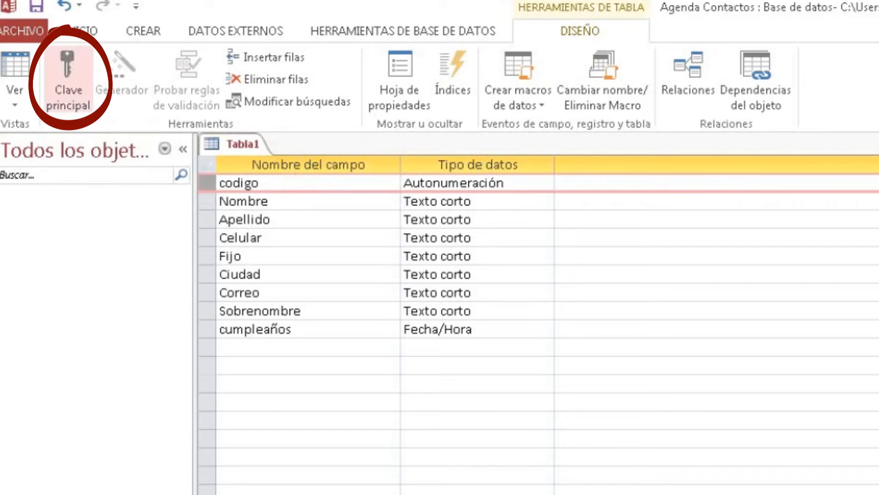
pyautogui.click(68, 80)
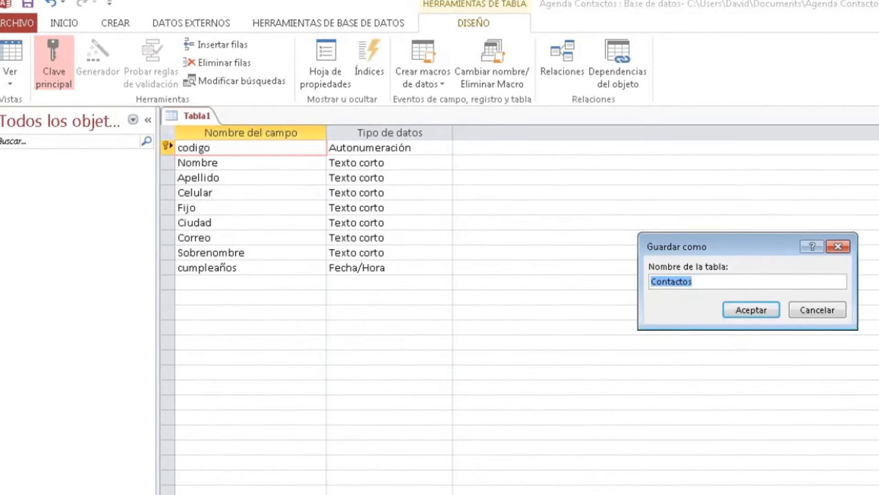
# Confirm saving the table under the name Contactos
pyautogui.press('Return')
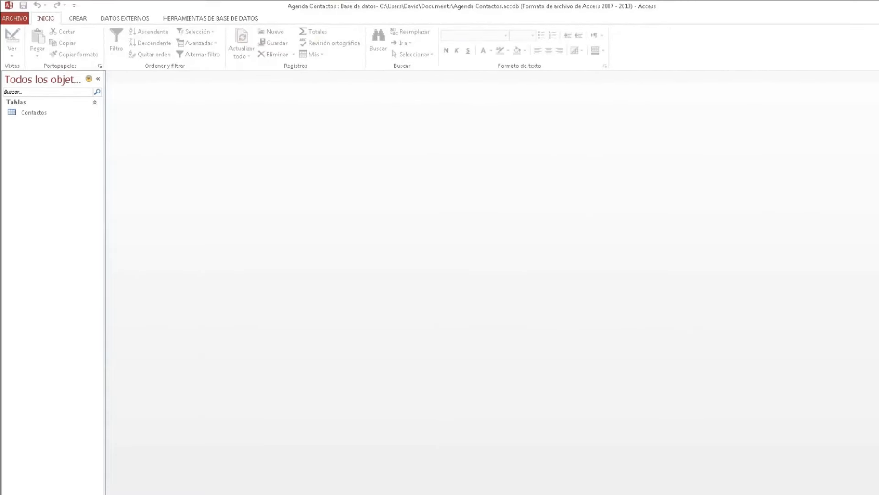
# Widen the Navigation Pane and keep it grouped by object type so Contactos shows under Tablas
pyautogui.moveTo(105, 142); pyautogui.dragTo(126, 142)
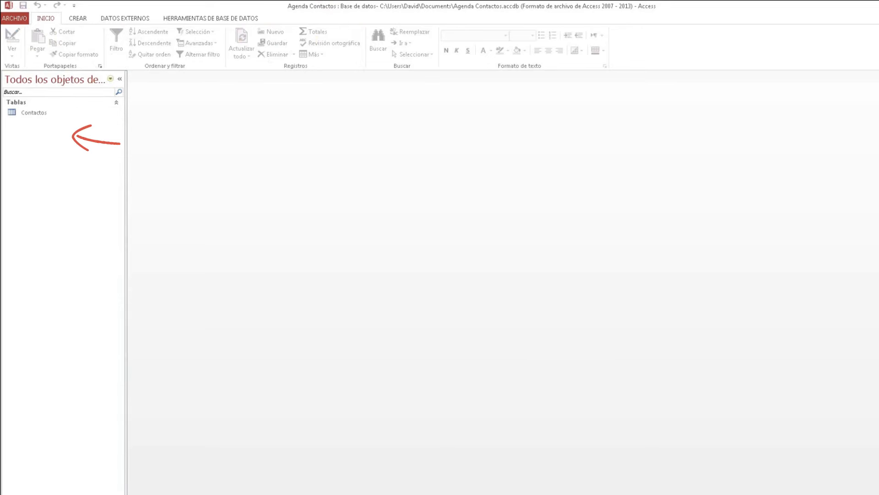
pyautogui.click(110, 79)
pyautogui.click(28, 118)
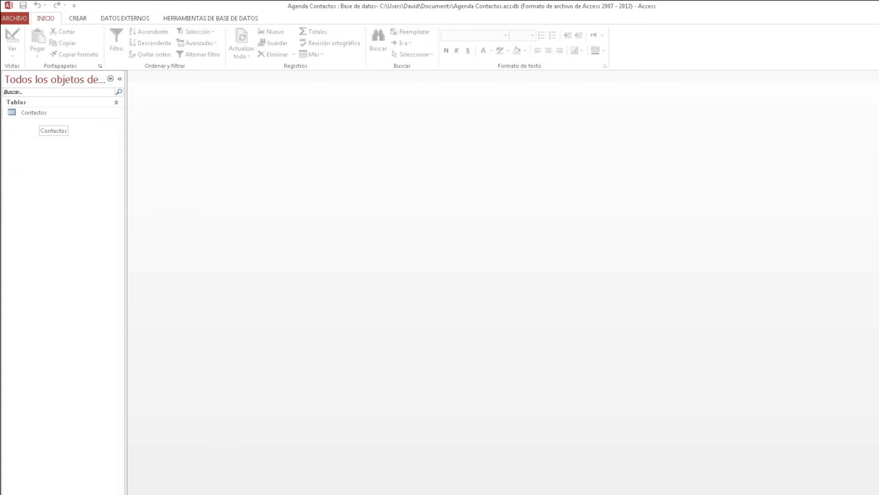
# Open the Contactos table and enter the contact's first name, surname, mobile and landline numbers
pyautogui.doubleClick(41, 113)
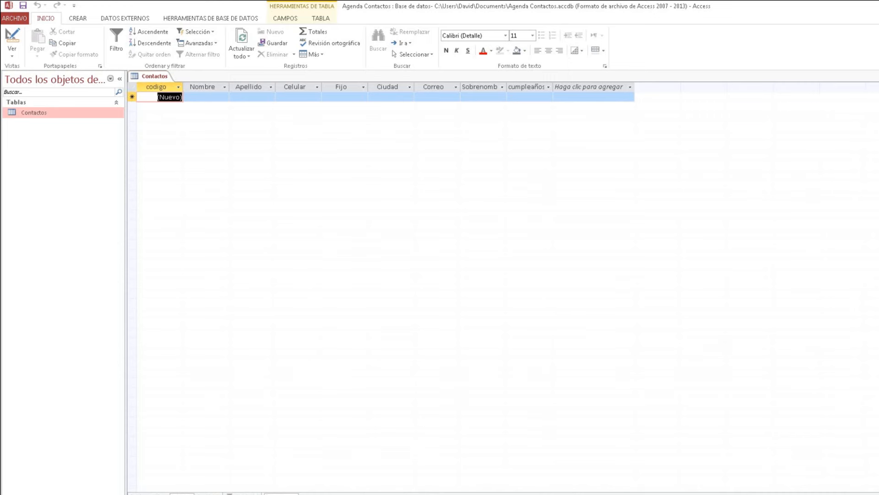
pyautogui.click(206, 97)
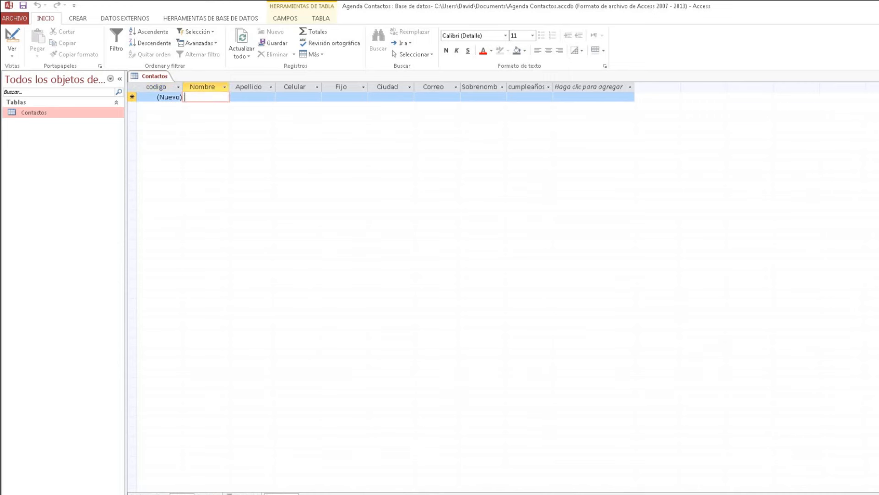
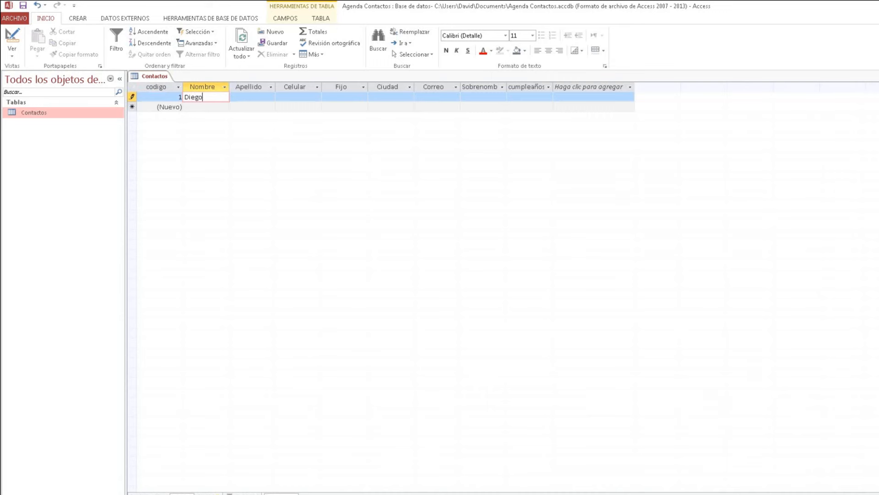
pyautogui.press('Tab')
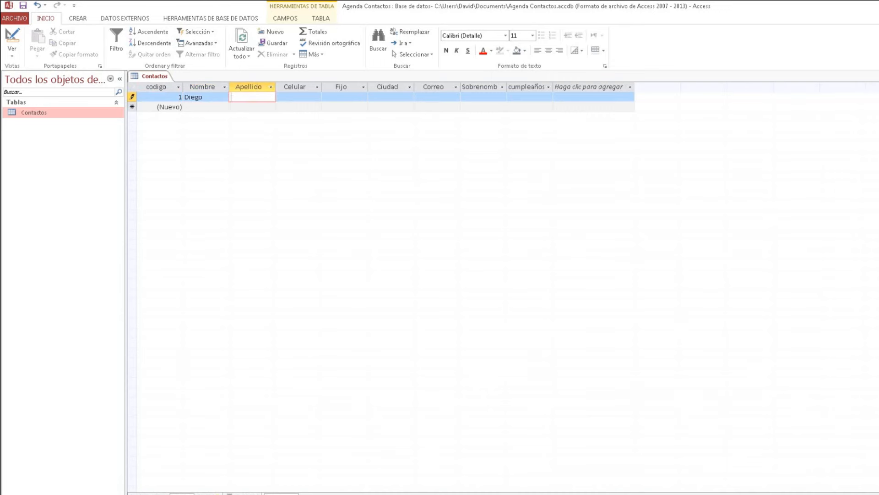
pyautogui.press('Tab')
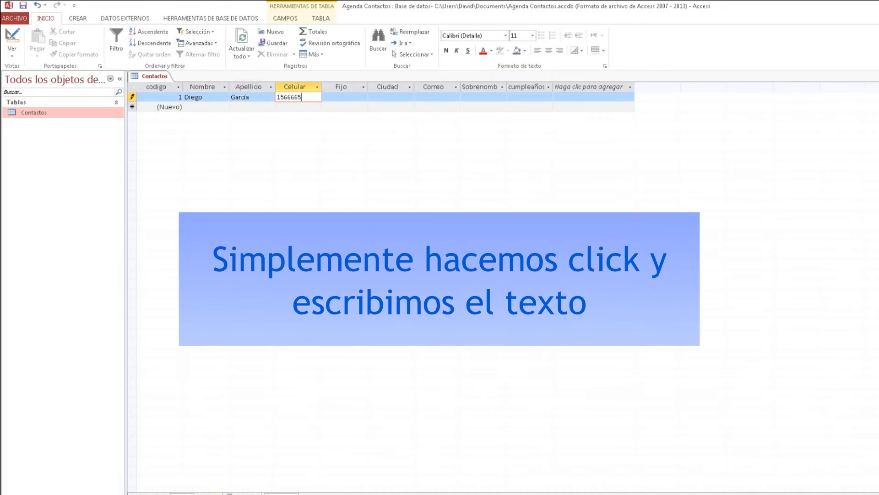
pyautogui.press('Tab')
# Enter city Córdoba, the contact's e-mail and nickname, and open the cumpleaños calendar
pyautogui.press('Tab')
pyautogui.press('Tab')
pyautogui.press('Tab')
pyautogui.press('Tab')
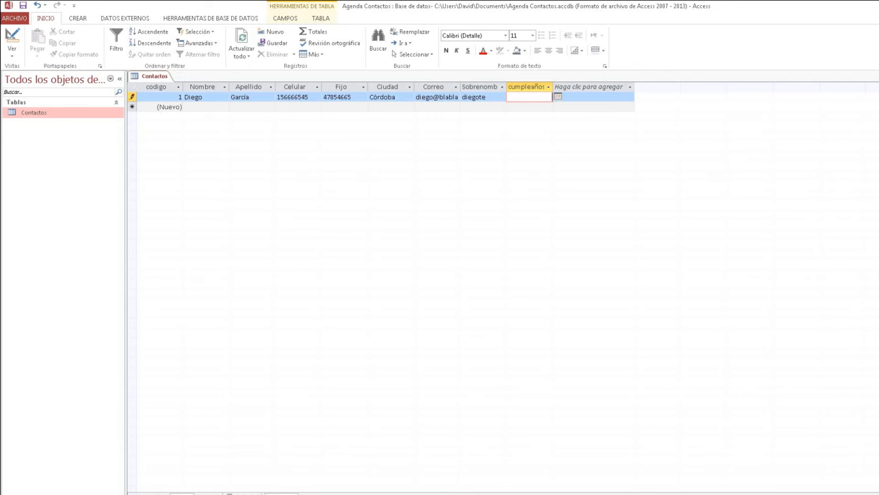
pyautogui.click(558, 97)
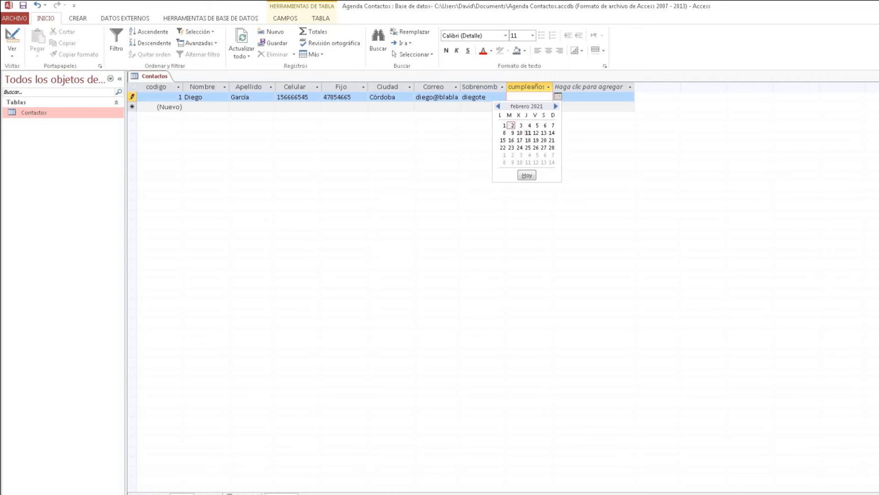
# Set the cumpleaños date to 11/02/1990 using the date picker and commit the cell
pyautogui.click(528, 133)
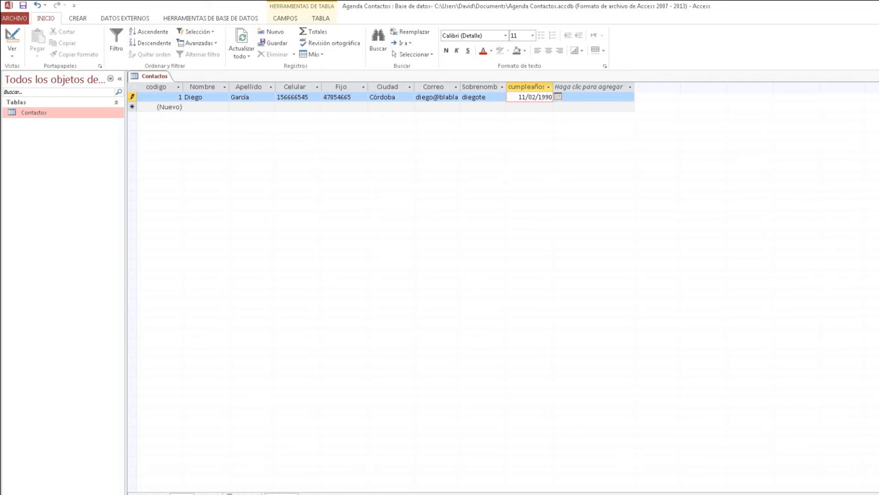
pyautogui.click(199, 97)
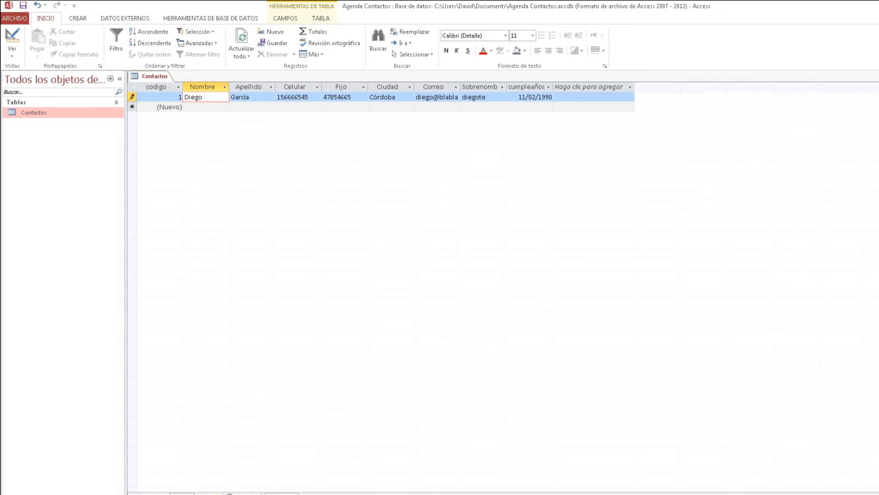
# Close Contactos, reopen it to verify the record was kept, then close it again
pyautogui.hotkey('ctrl', 'w')
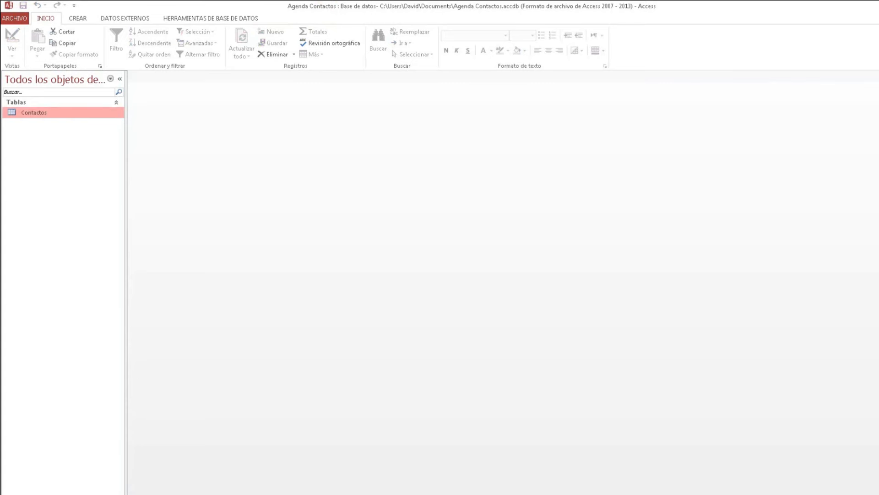
pyautogui.doubleClick(34, 113)
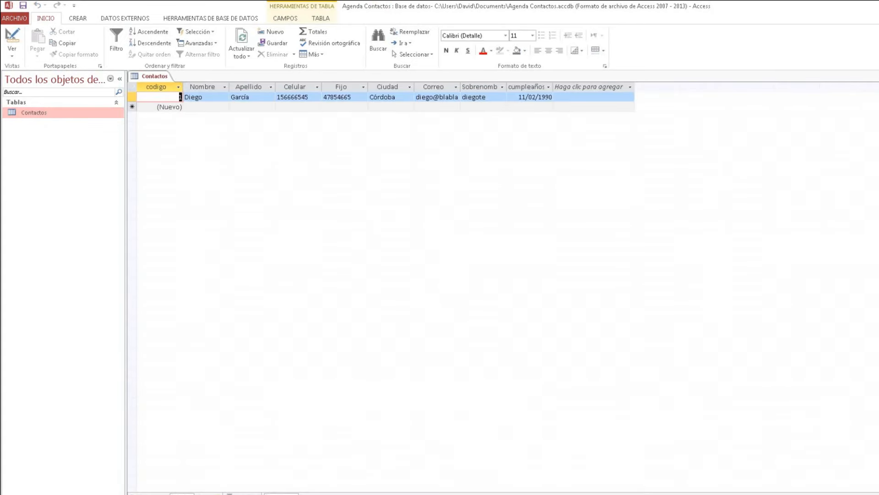
pyautogui.hotkey('ctrl', 'w')
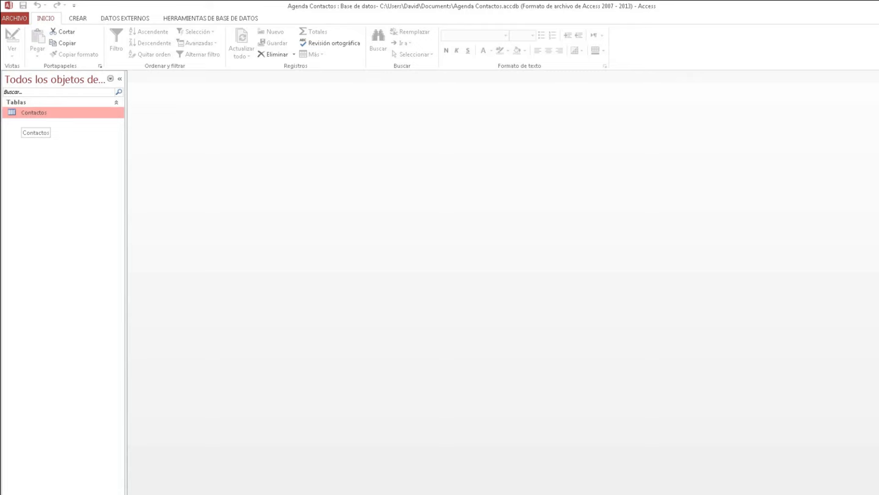
# Open Contactos in Design View and select the empty row below cumpleaños
pyautogui.rightClick(29, 112)
pyautogui.click(60, 131)
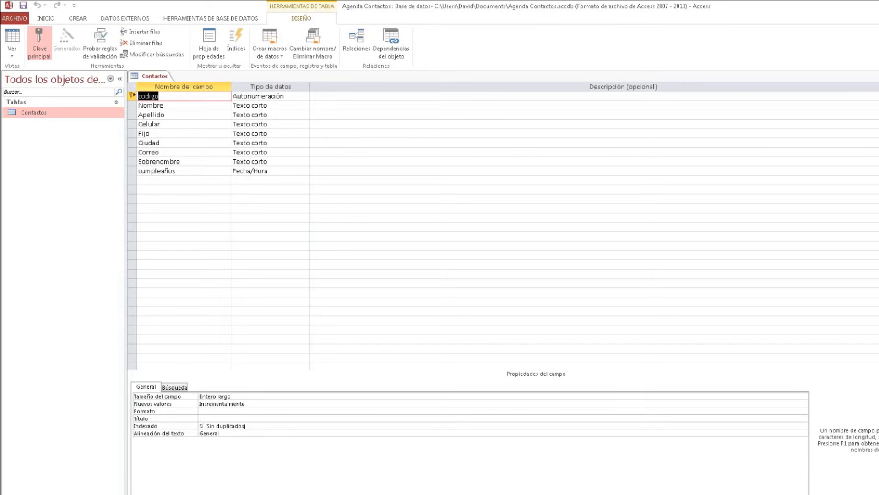
pyautogui.click(175, 180)
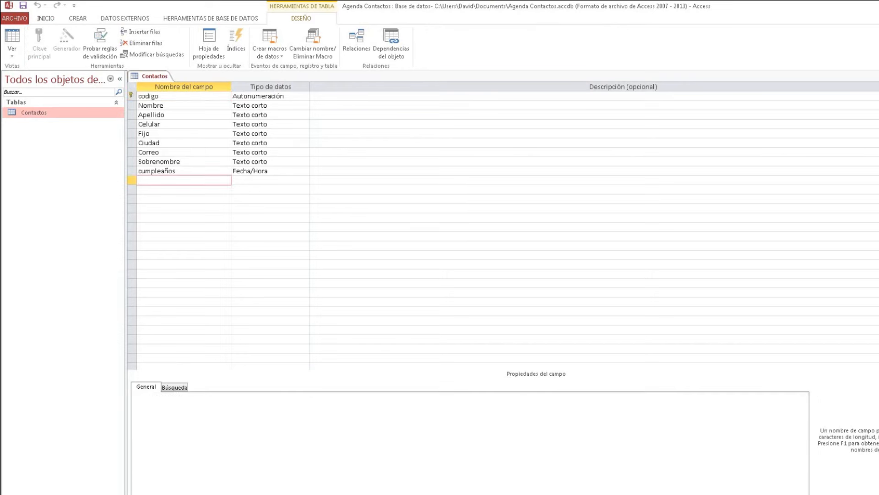